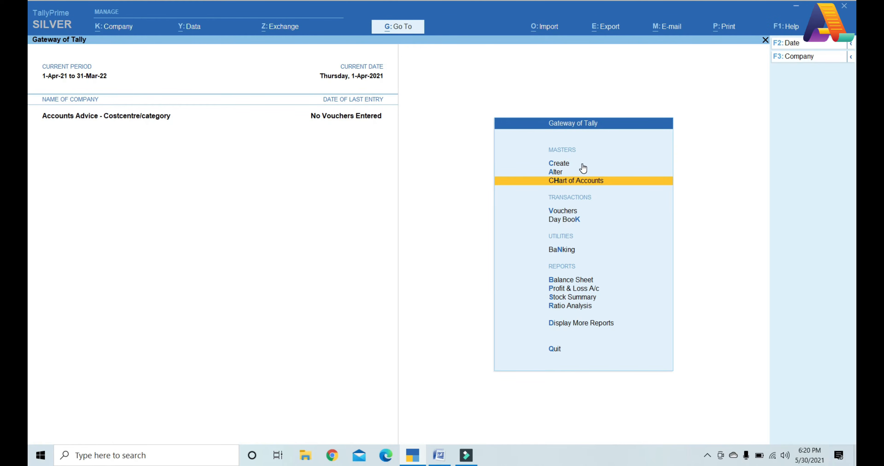
Switch to Word and read the Project 1 advertisement expenses example in the COST CENTRE example document
left_click(432, 459)
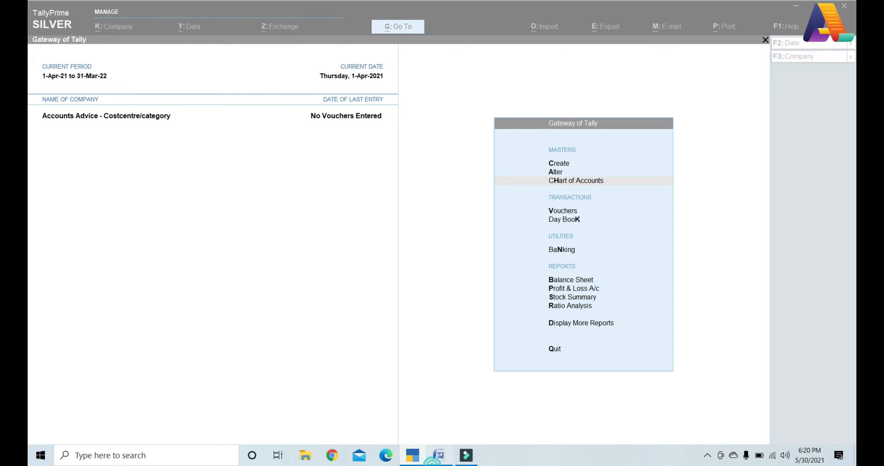
left_click_drag(853, 133, 853, 123)
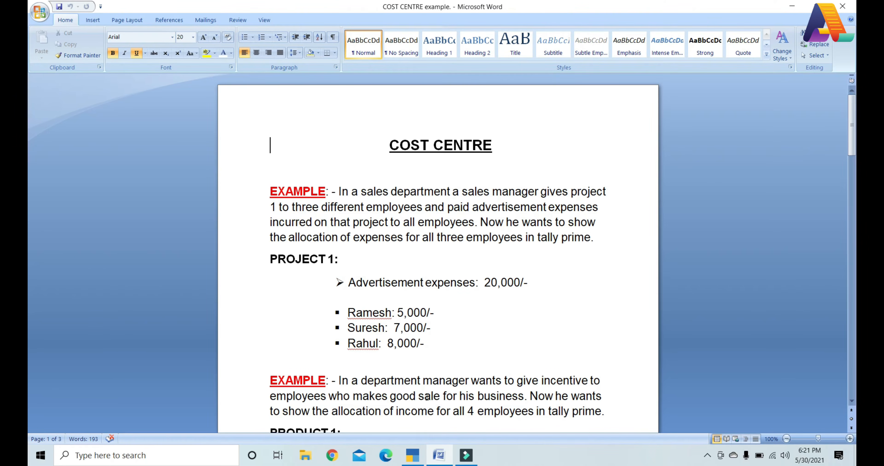
Switch to TallyPrime and save the company features with Enable Cost Centres set to Yes
left_click(415, 460)
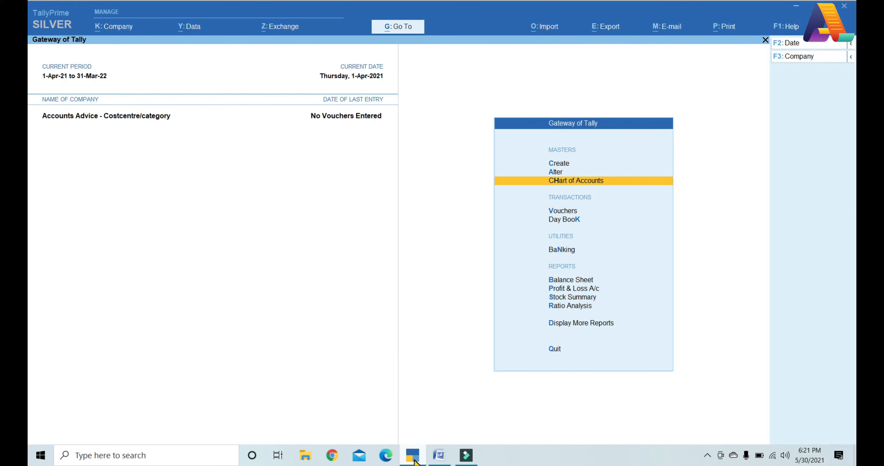
left_click(120, 30)
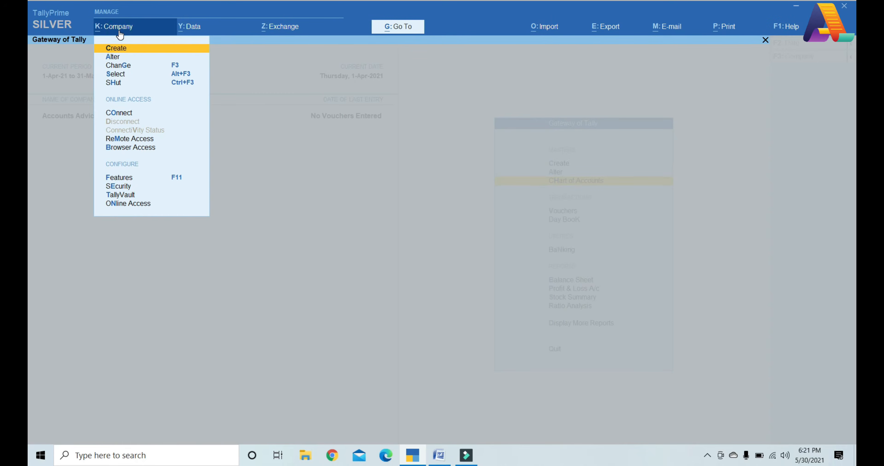
left_click(116, 177)
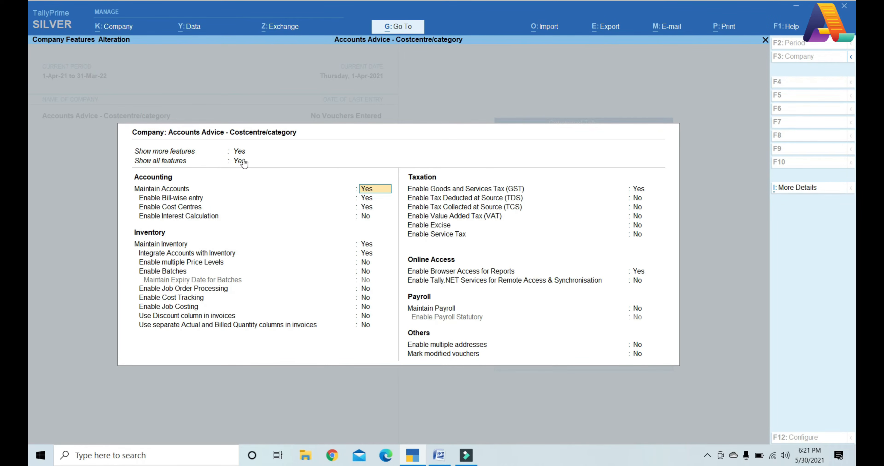
left_click(365, 210)
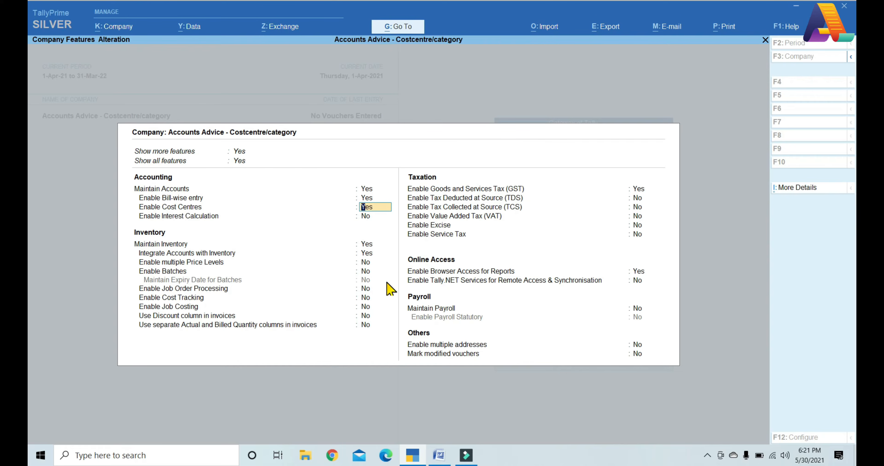
key("ctrl")
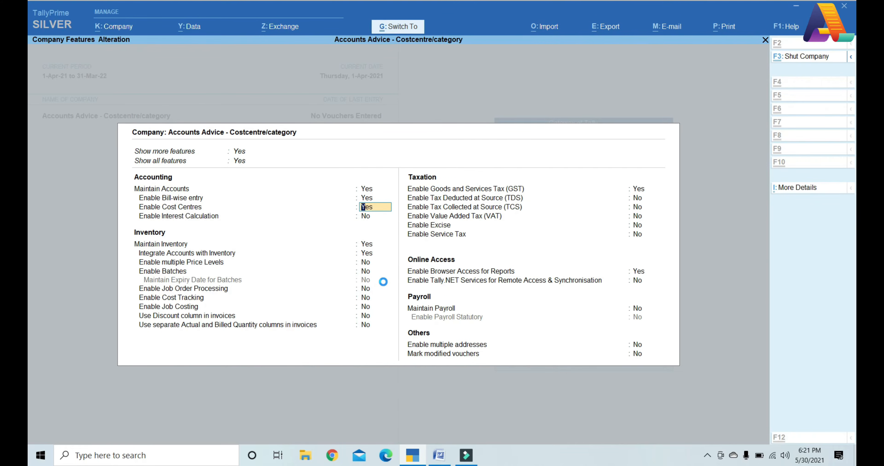
key("ctrl+a")
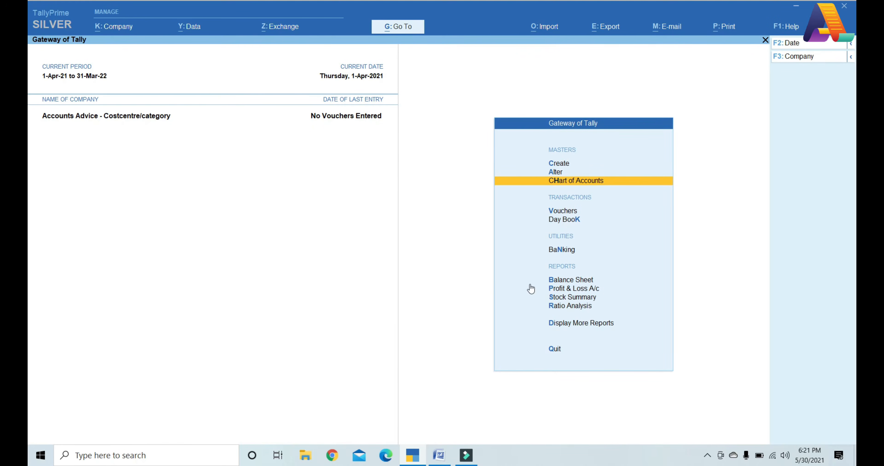
Consult the Word example, return to TallyPrime, and start master creation with the expanded list of masters
left_click(439, 455)
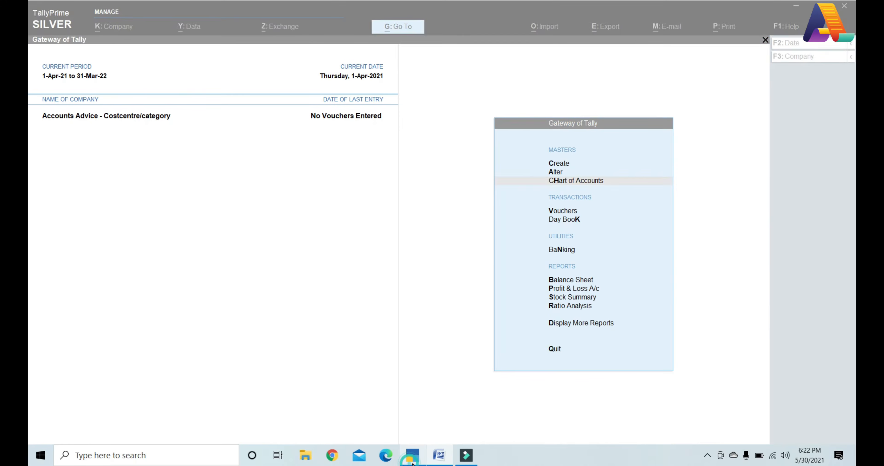
left_click(412, 459)
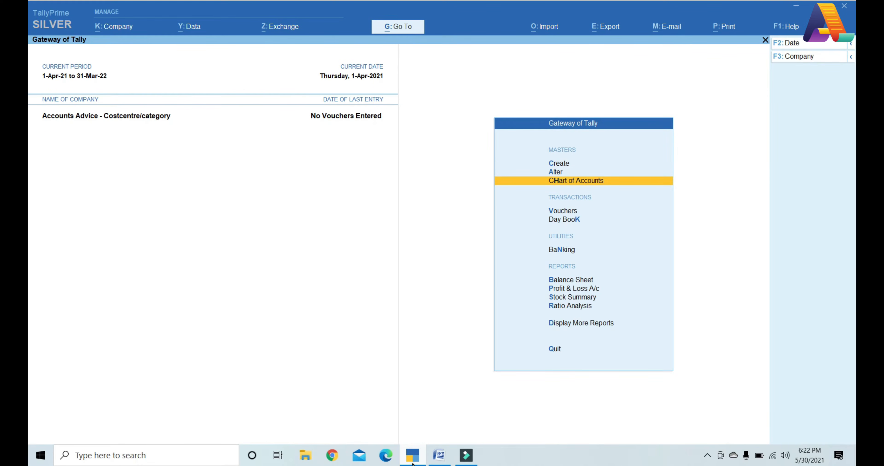
key("Up")
key("Up")
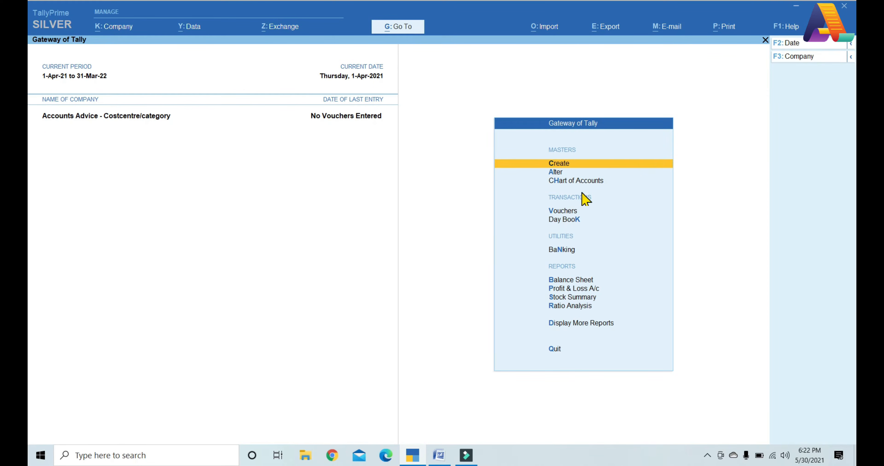
left_click(577, 169)
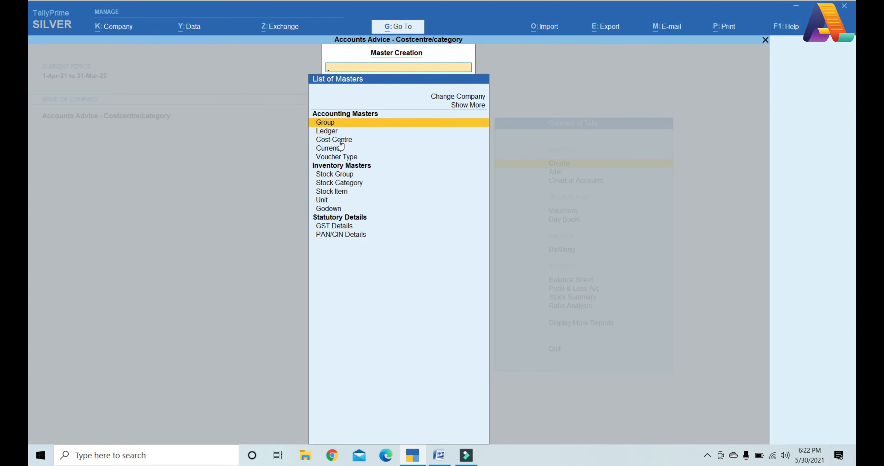
key("Up")
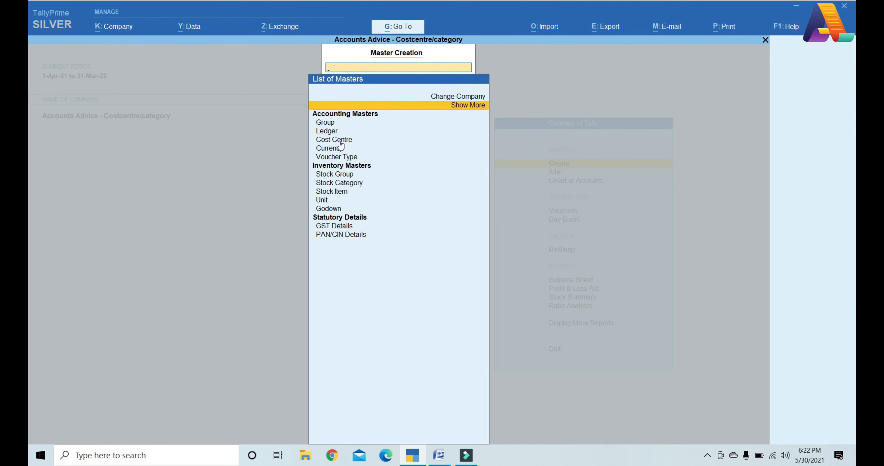
key("Return")
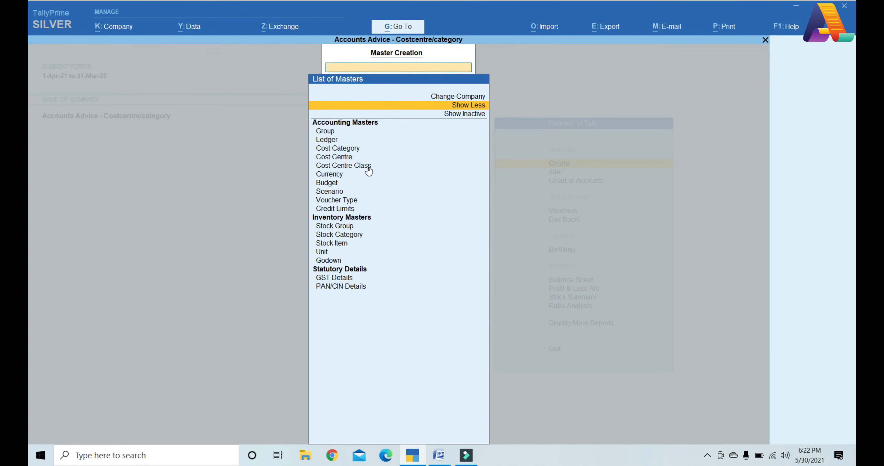
Create a new cost category named Project 1, allocating revenue items (Yes) but not non-revenue items (No), and leave cost category creation
key("Down")
key("Down")
key("Down")
key("Down")
key("Down")
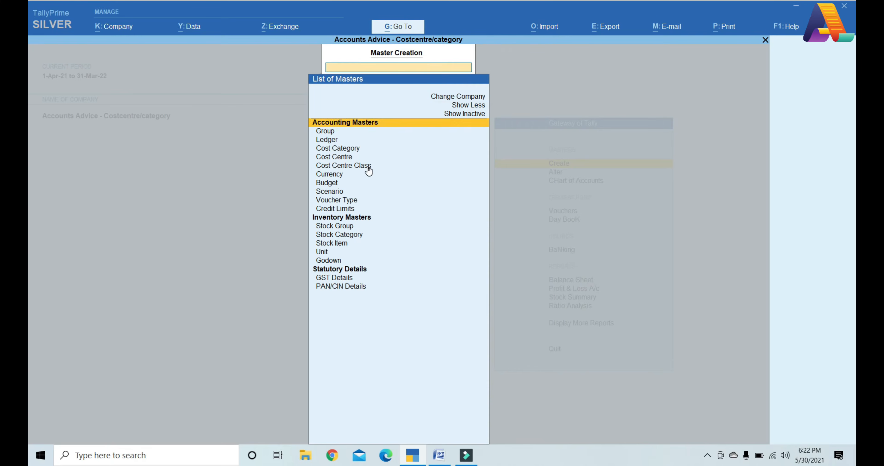
key("Return")
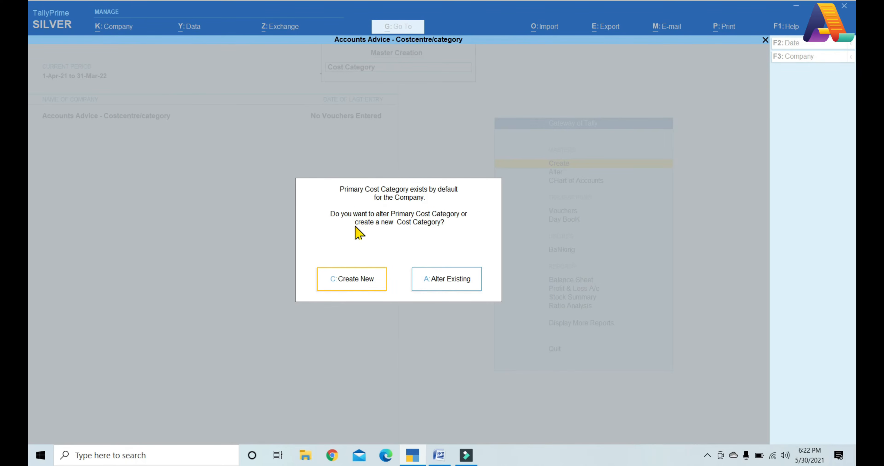
left_click(347, 281)
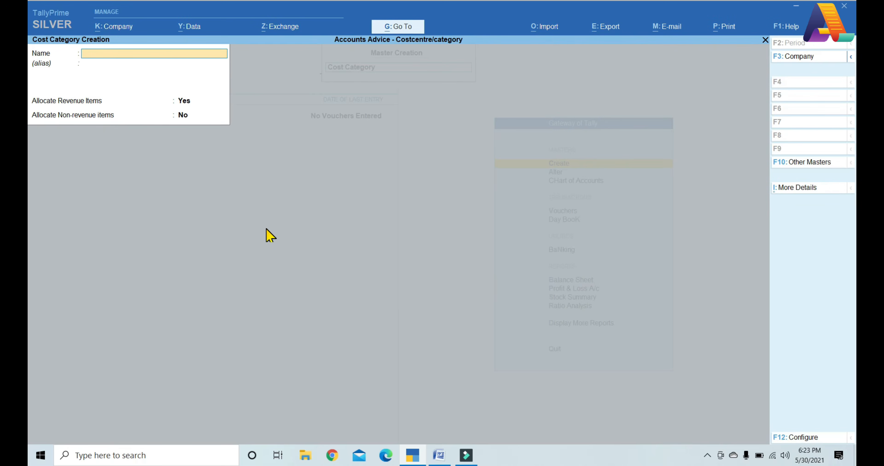
type("Project 1")
left_click(183, 104)
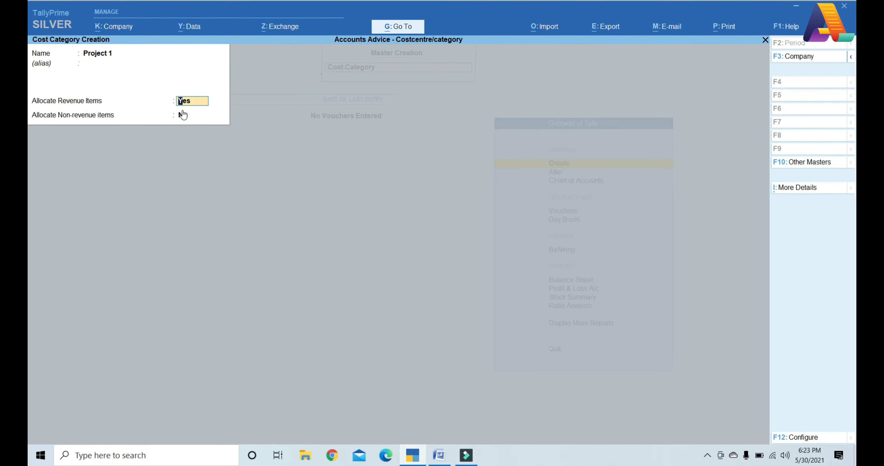
left_click(183, 117)
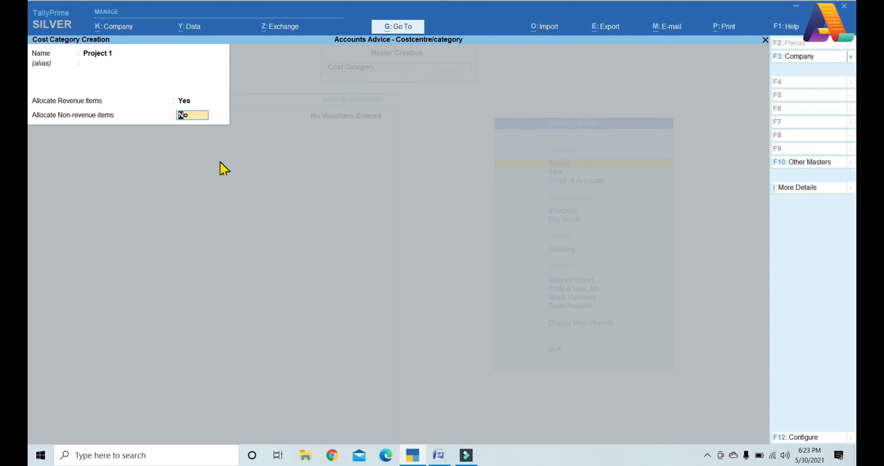
key("Return")
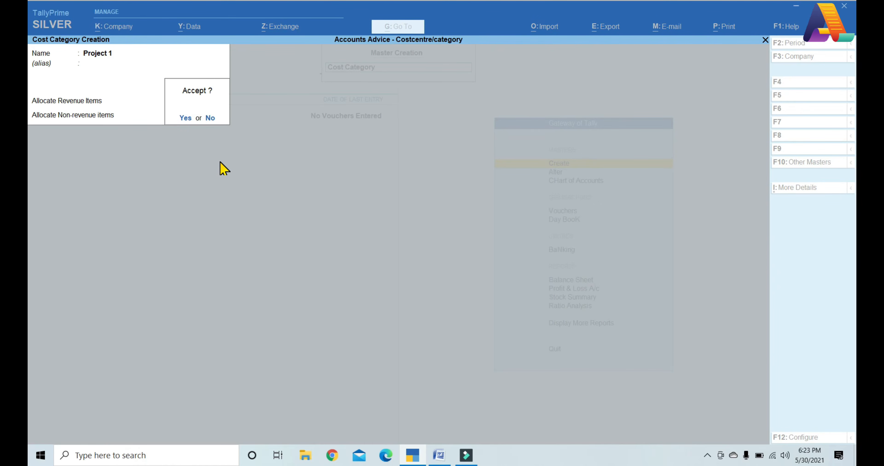
key("Return")
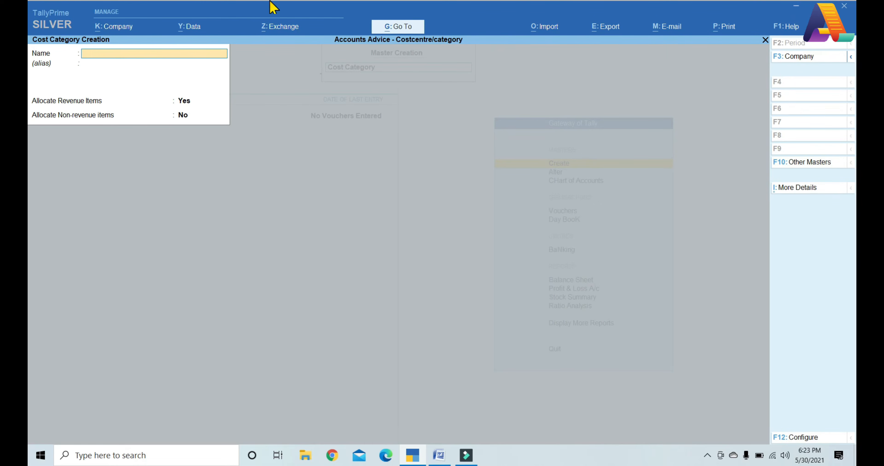
key("Escape")
key("Return")
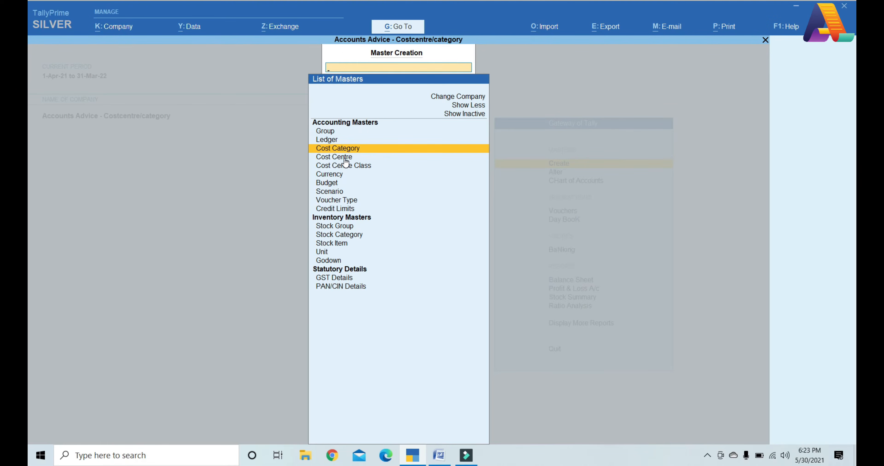
Create a cost centre for the example's first employee in category Project 1, under Primary
left_click(335, 160)
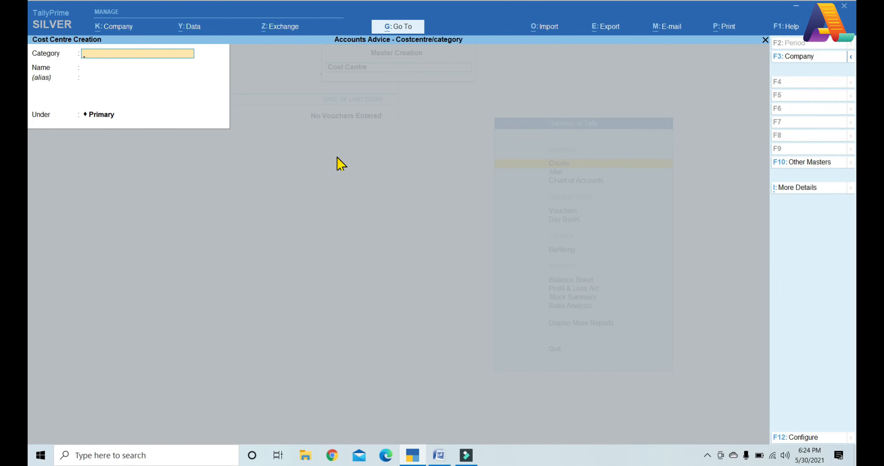
type("Pr")
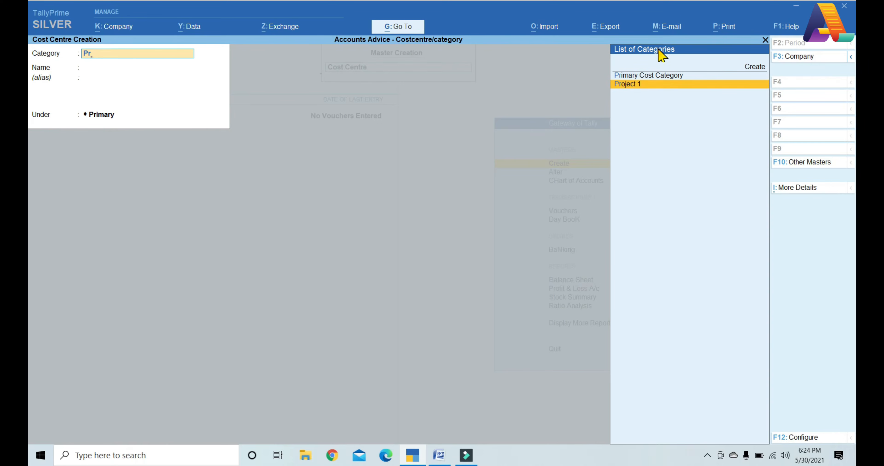
left_click(639, 86)
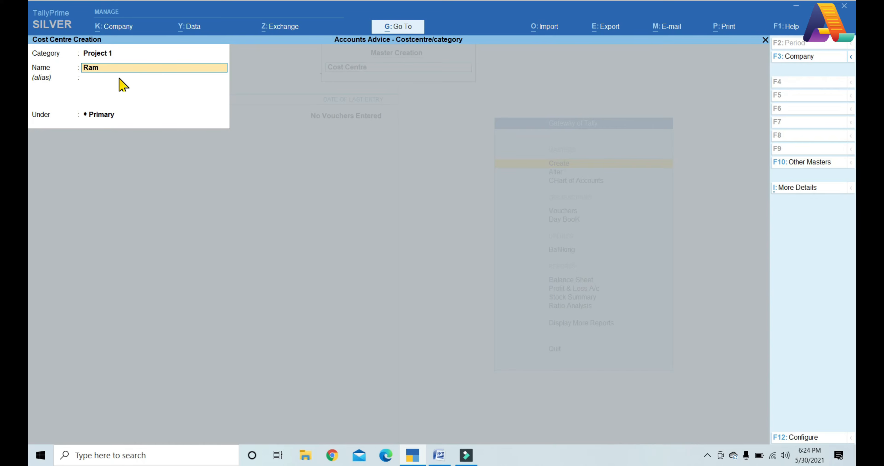
key("Return")
key("Return")
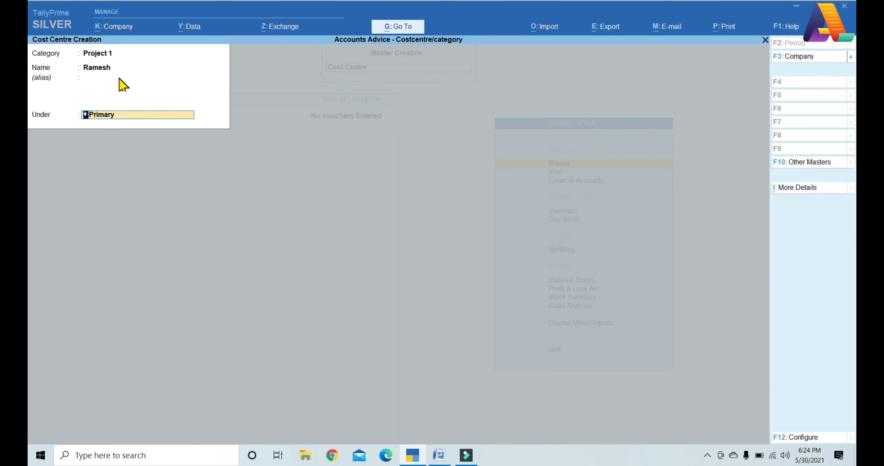
key("ctrl+a")
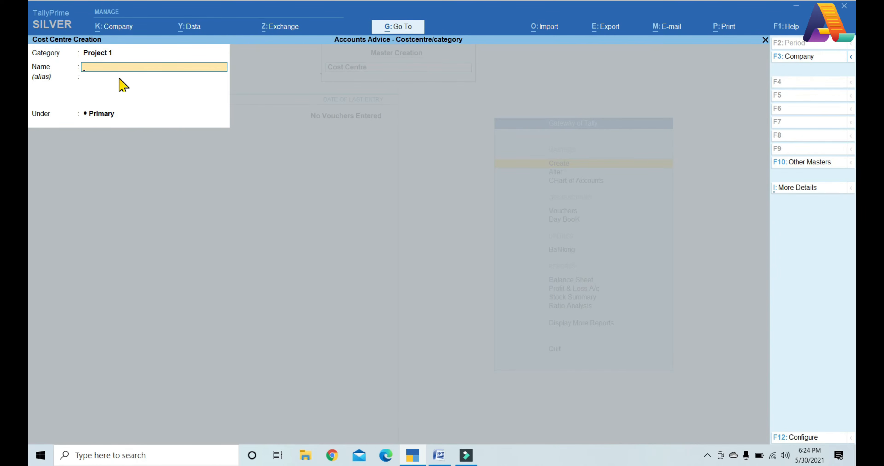
Create a cost centre for the example's second employee in category Project 1, under Primary
type("Suresh")
key("Return")
key("Return")
key("Return")
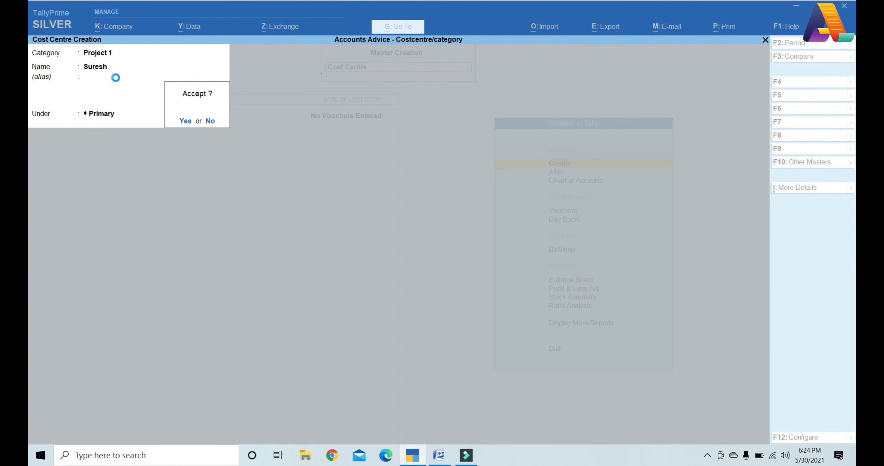
key("ctrl+a")
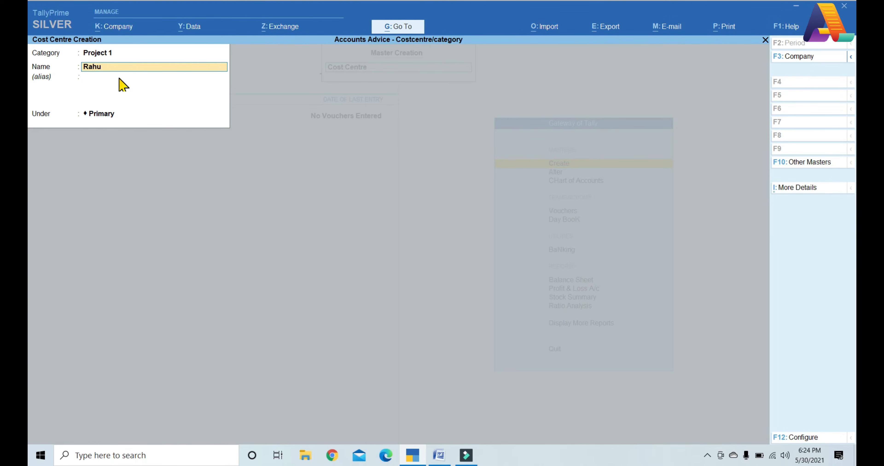
Create a cost centre for the example's third employee in category Project 1, under Primary, and quit cost centre creation
key("Return")
key("Return")
key("Return")
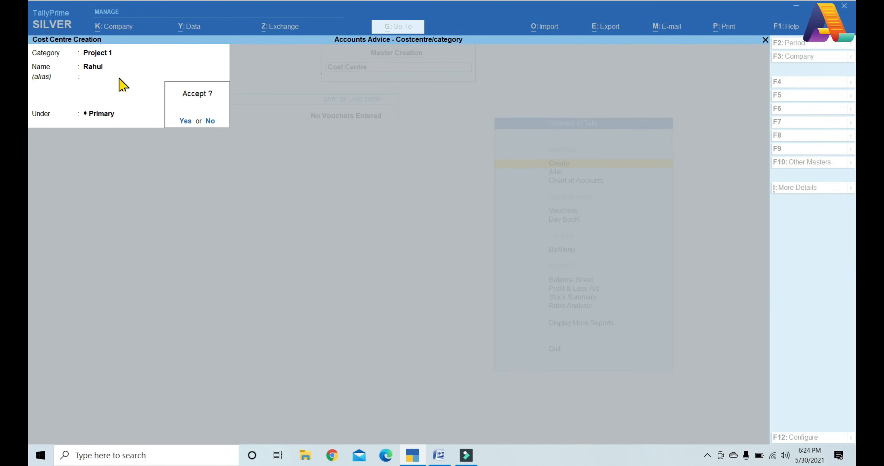
key("ctrl+a")
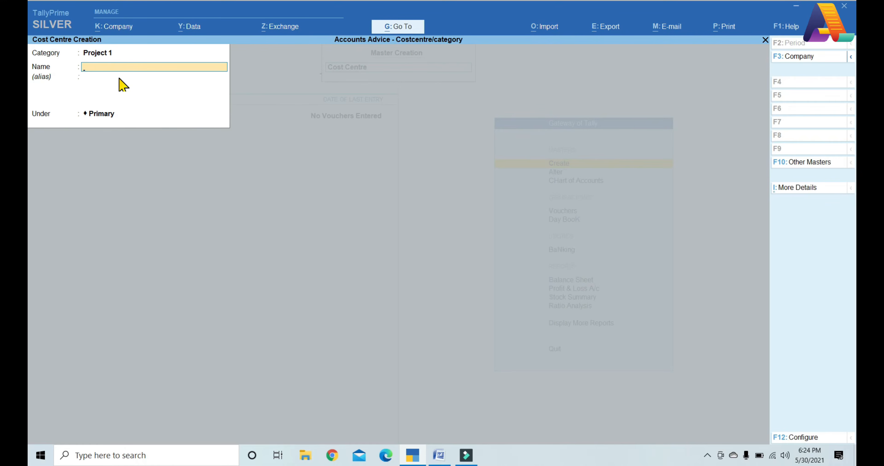
key("Escape")
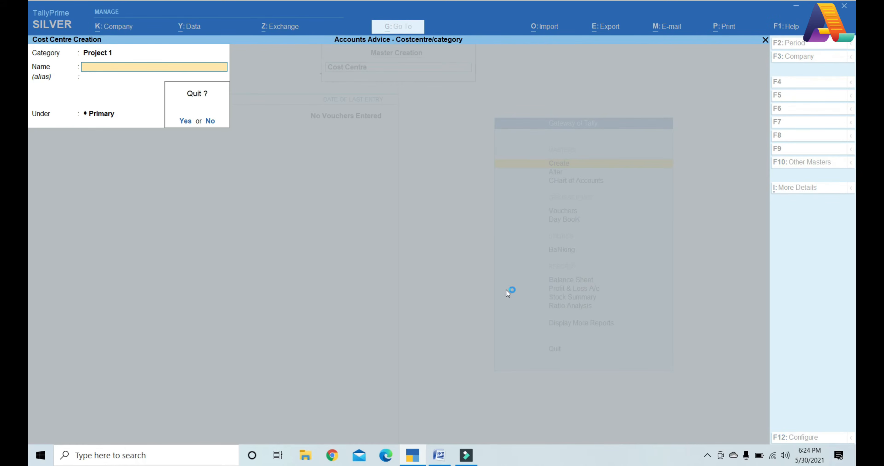
key("Return")
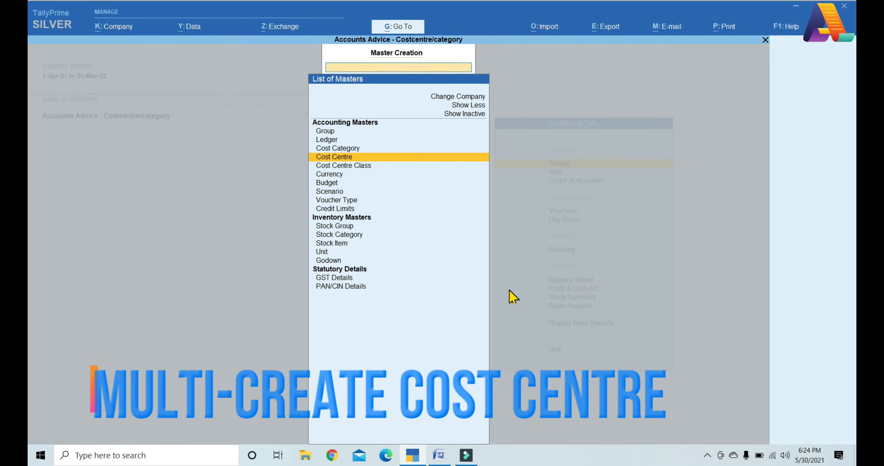
Open multi-creation of cost centres from the chart of accounts, with All Items as the parent cost centre
key("Escape")
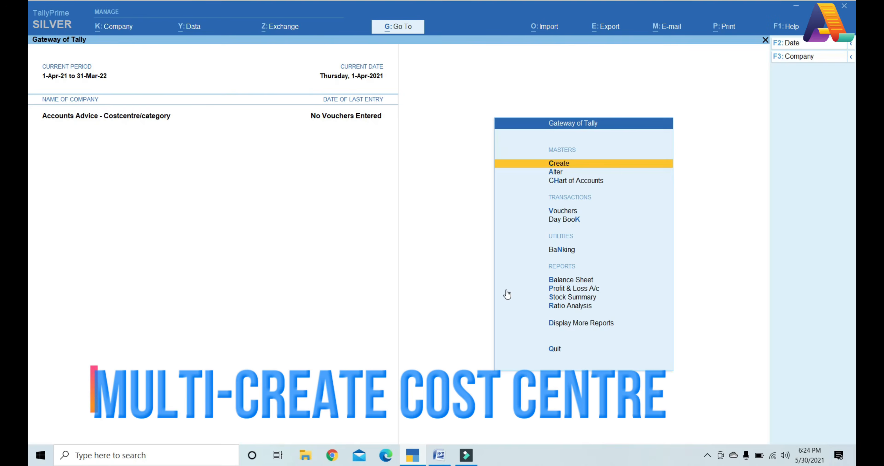
left_click(562, 183)
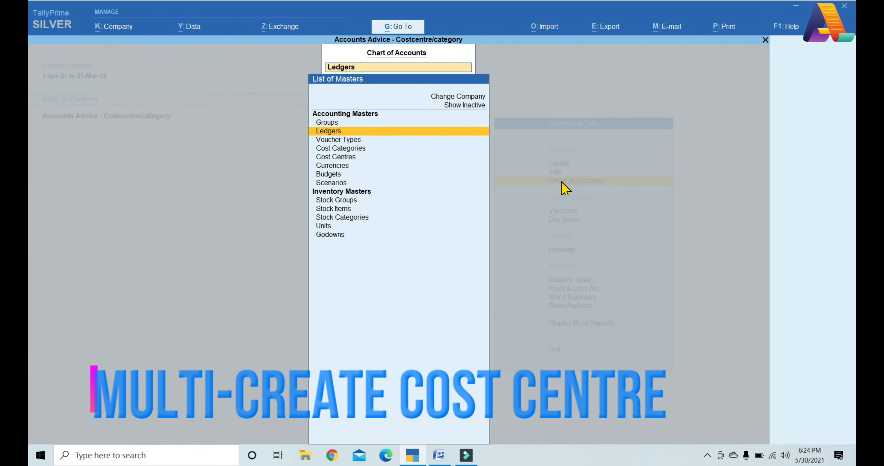
left_click(346, 157)
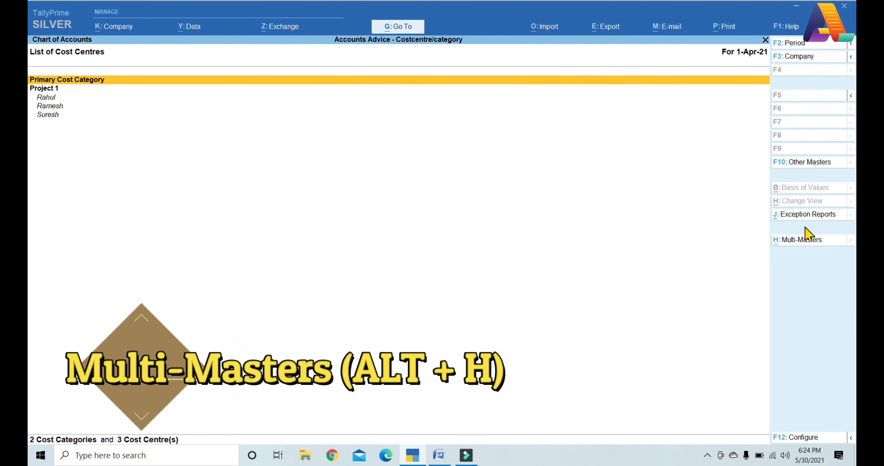
left_click(792, 240)
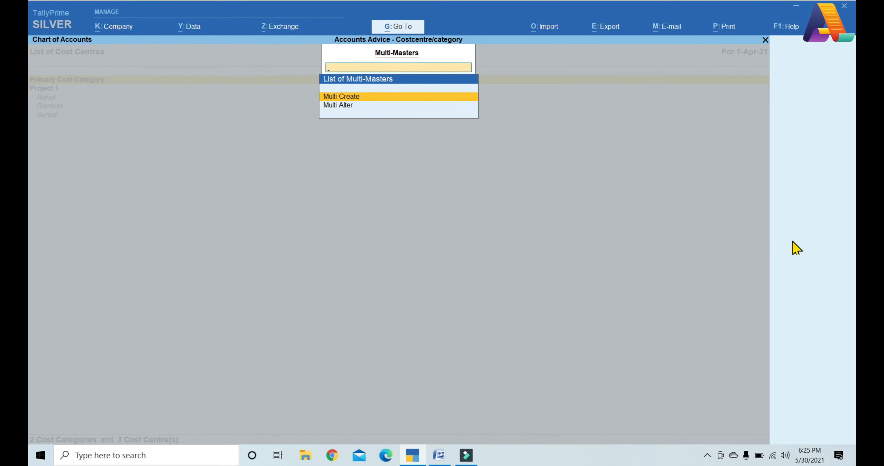
left_click(419, 102)
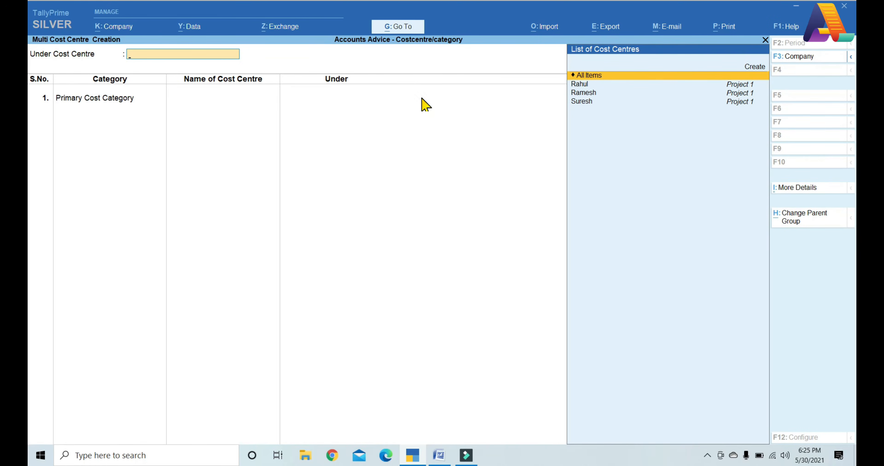
key("Return")
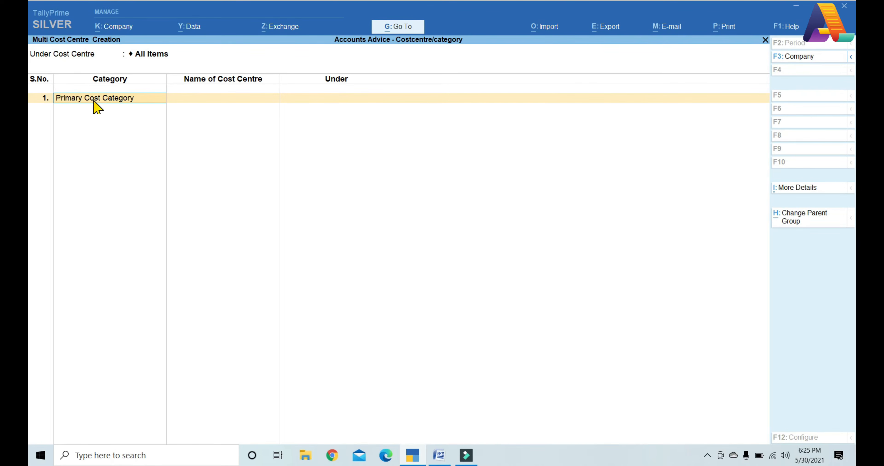
Try entering cost centres A and B in Primary Cost Category under Primary, and quit the multi-creation without saving
key("Return")
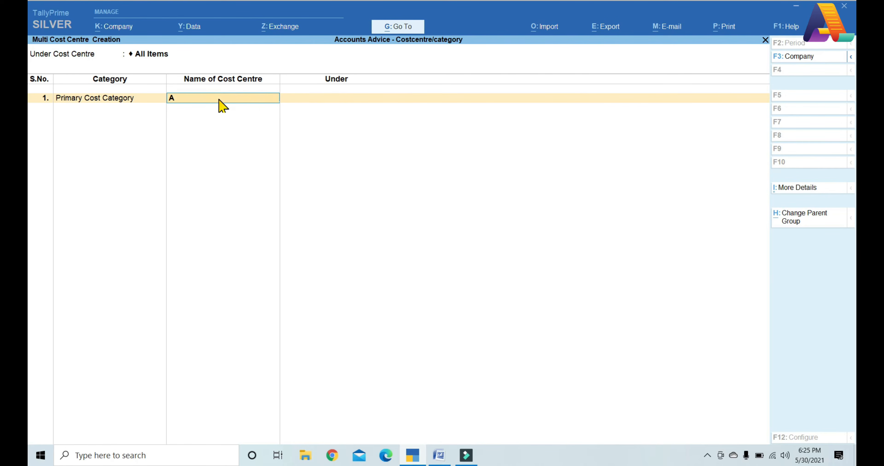
key("Return")
key("Down")
key("Return")
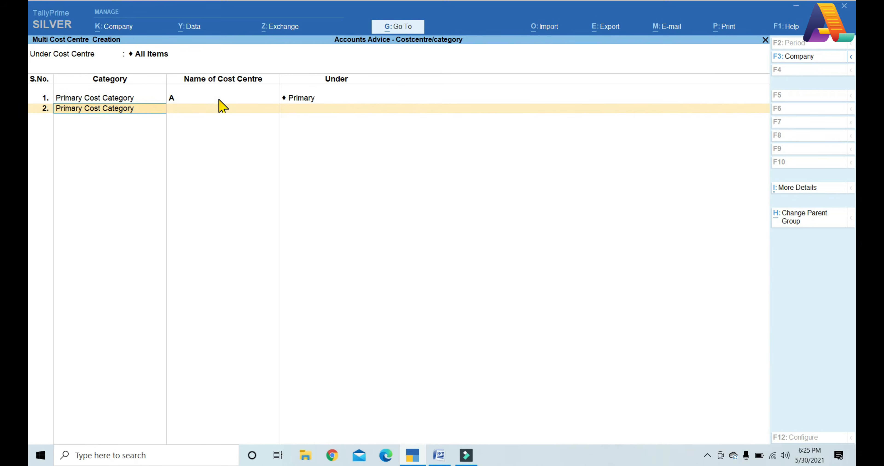
key("Return")
type("B")
key("Return")
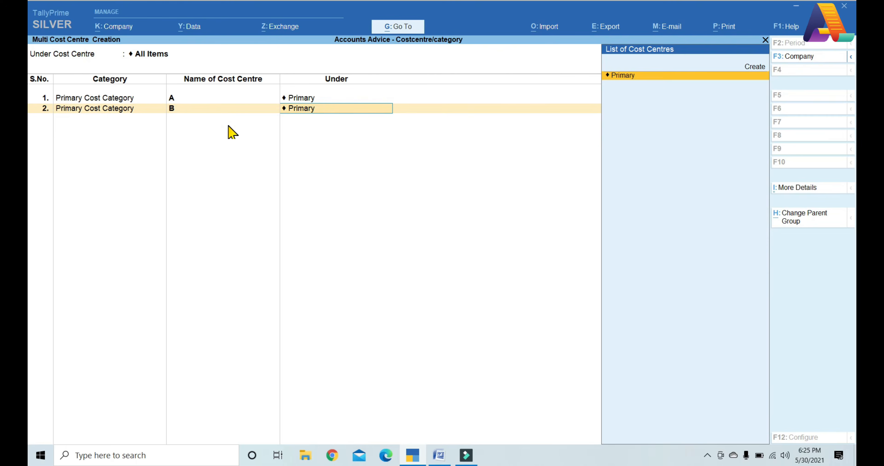
key("Escape")
key("y")
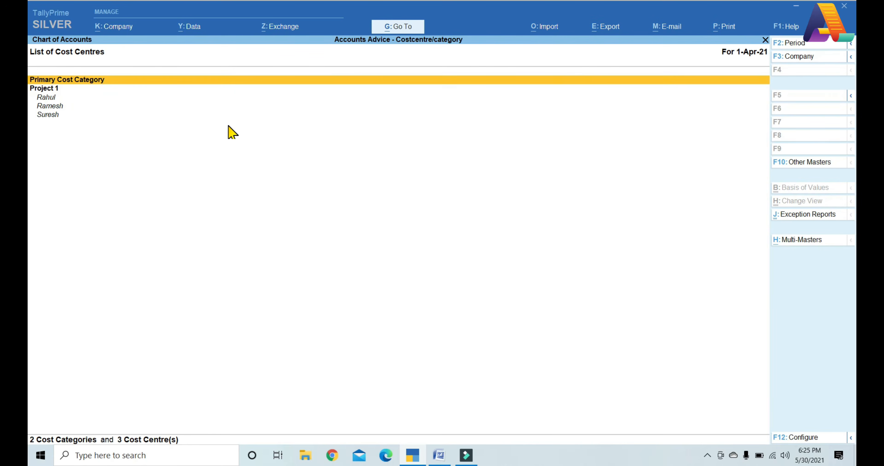
Try multi-alteration of cost centres for All Items, clear the first row's category, and return to the Gateway without saving
left_click(787, 241)
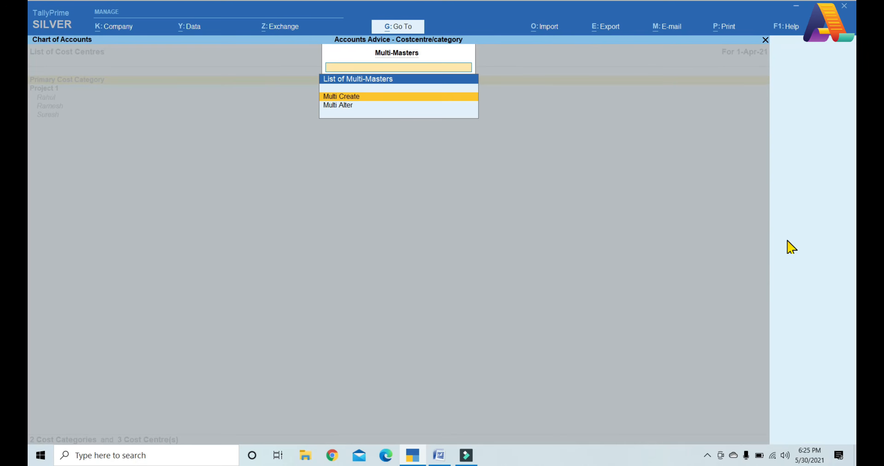
key("Down")
key("Return")
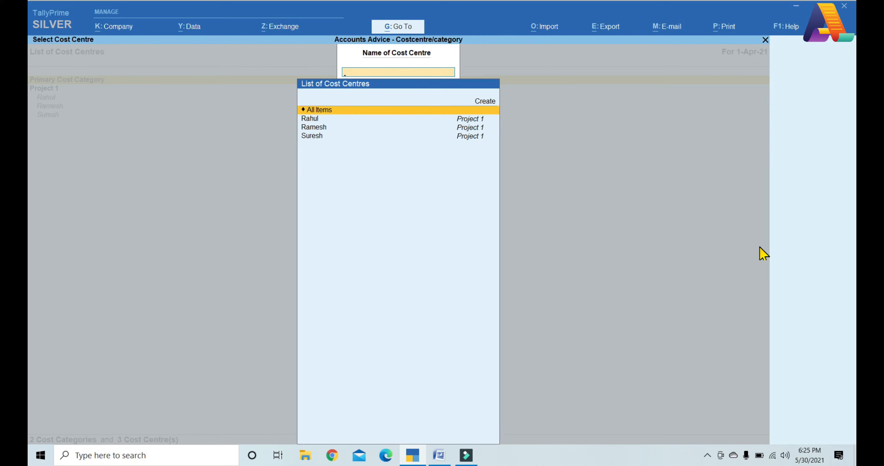
key("Return")
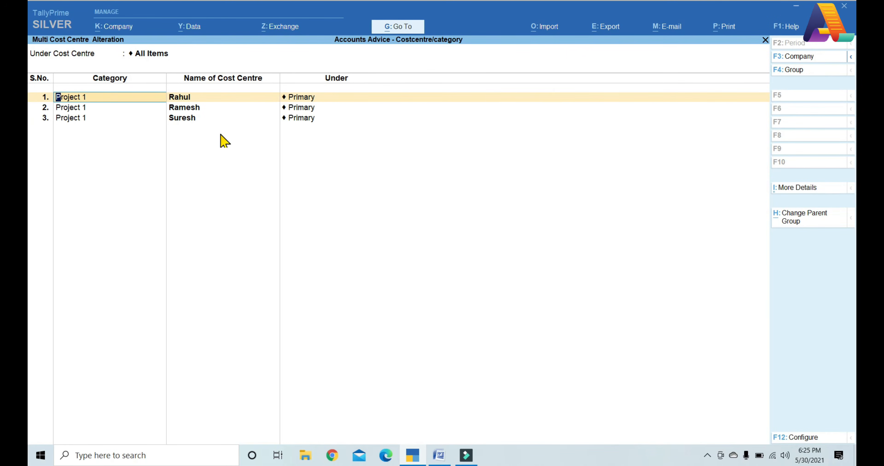
key("BackSpace")
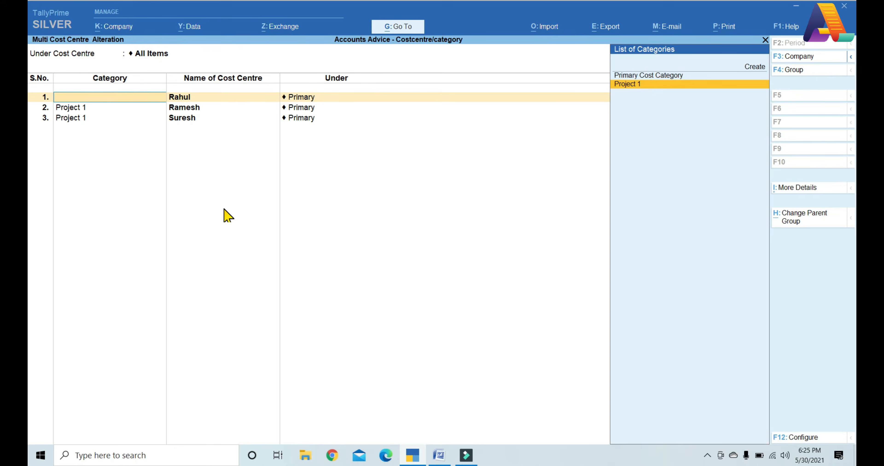
key("Escape")
key("y")
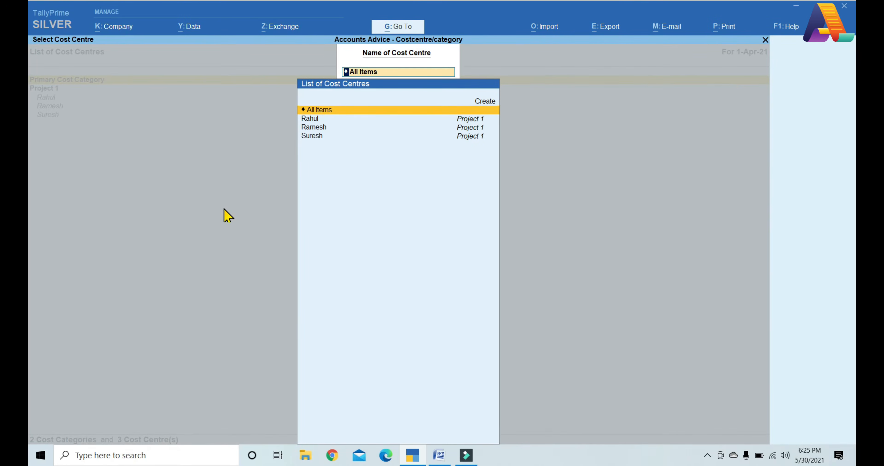
key("Escape")
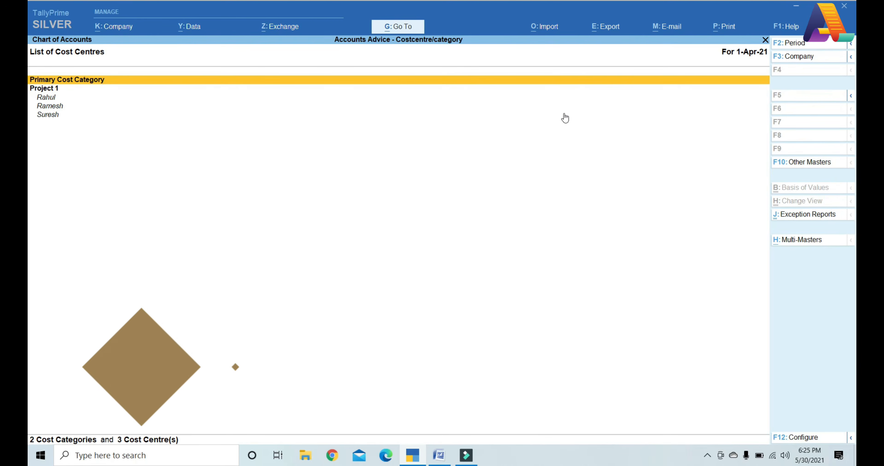
key("Escape")
key("Escape")
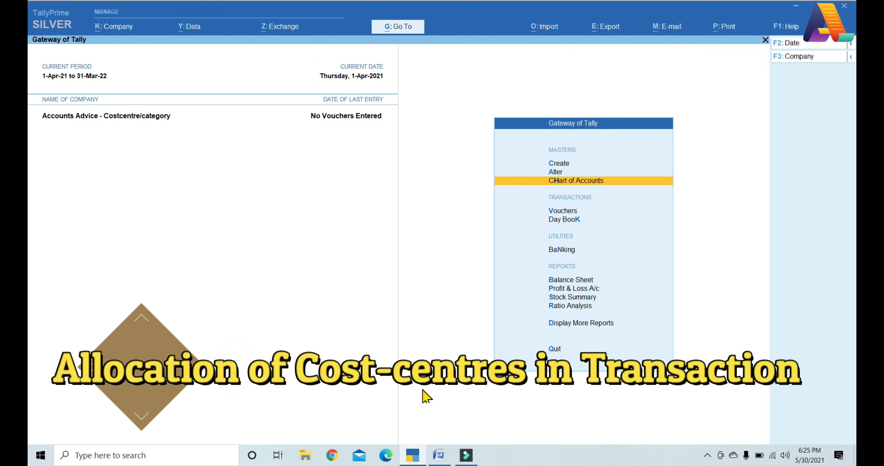
Check the Project 1 example in Word and start a TallyPrime payment voucher with cost centre class Not Applicable and account Bank A/c
left_click(439, 455)
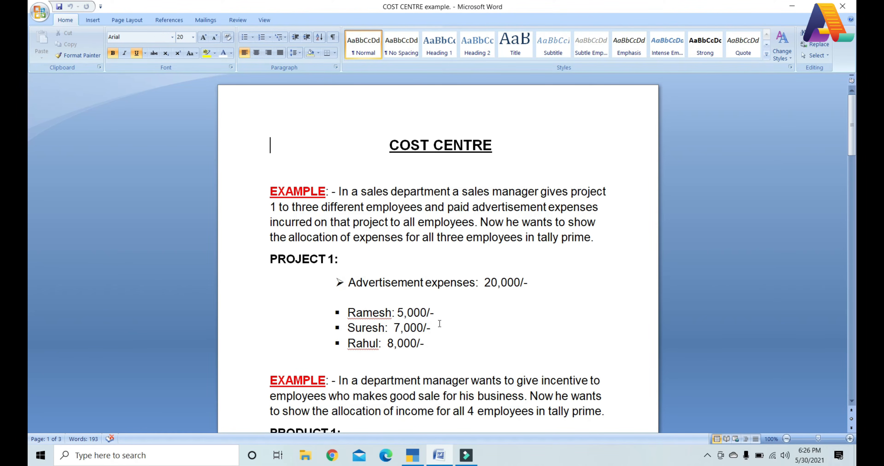
left_click(412, 456)
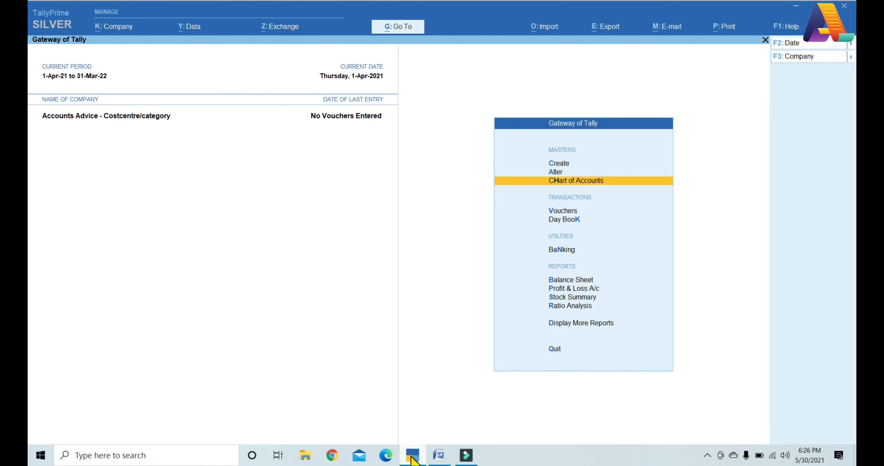
left_click(559, 212)
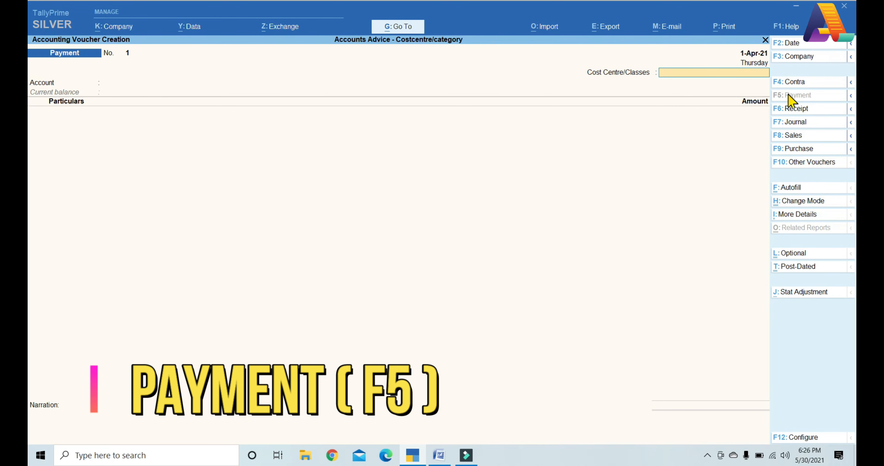
key("Return")
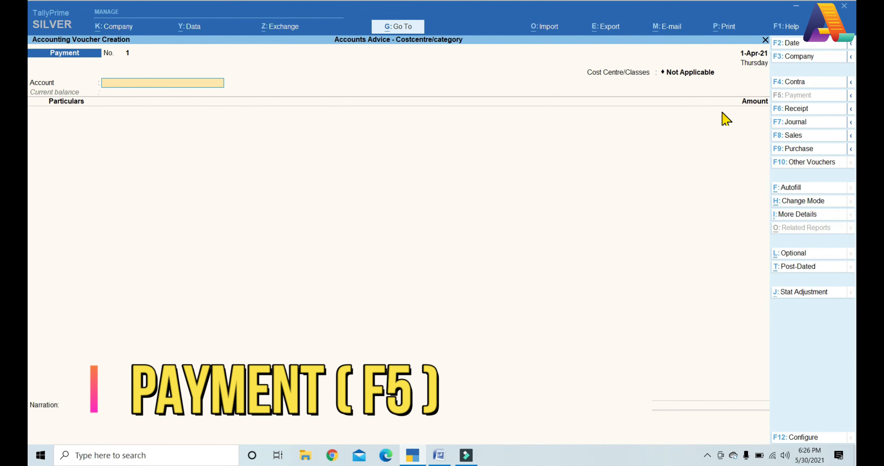
type("B")
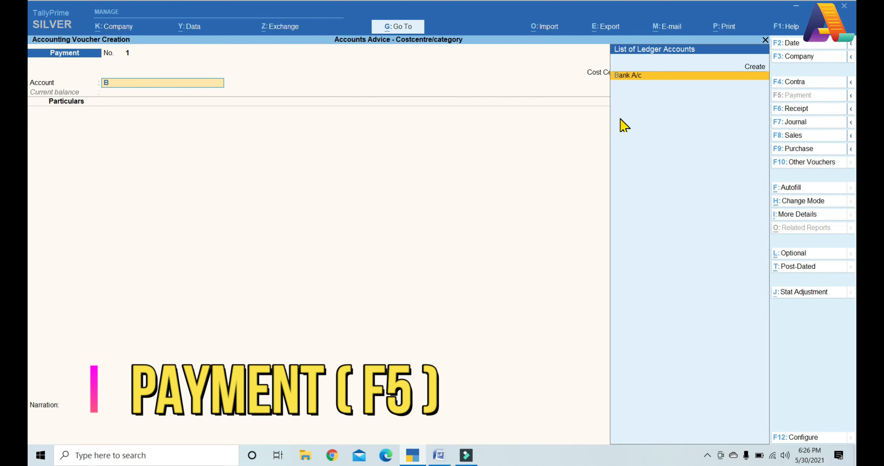
key("Return")
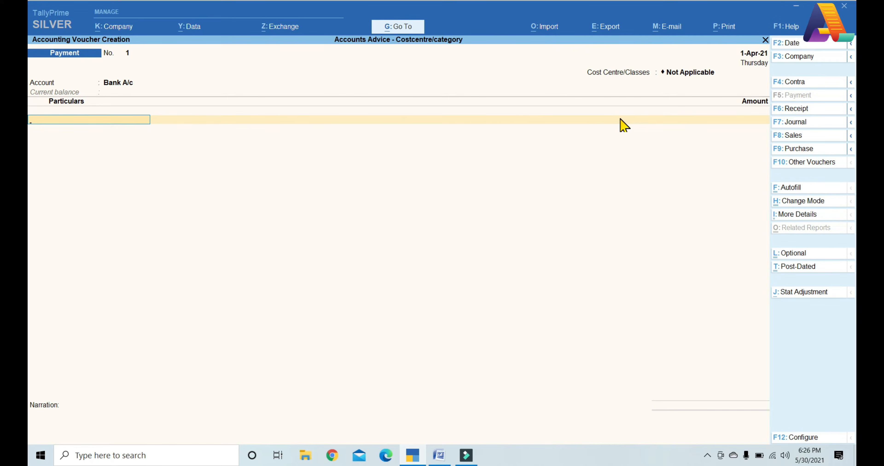
Add Advertisment Expense to the payment particulars, review and accept its ledger settings, and enter the amount 20000
type("A")
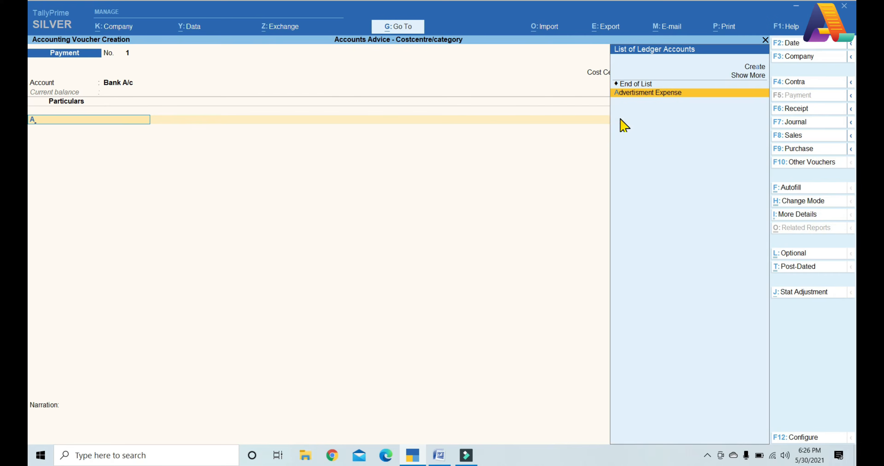
key("Return")
key("BackSpace")
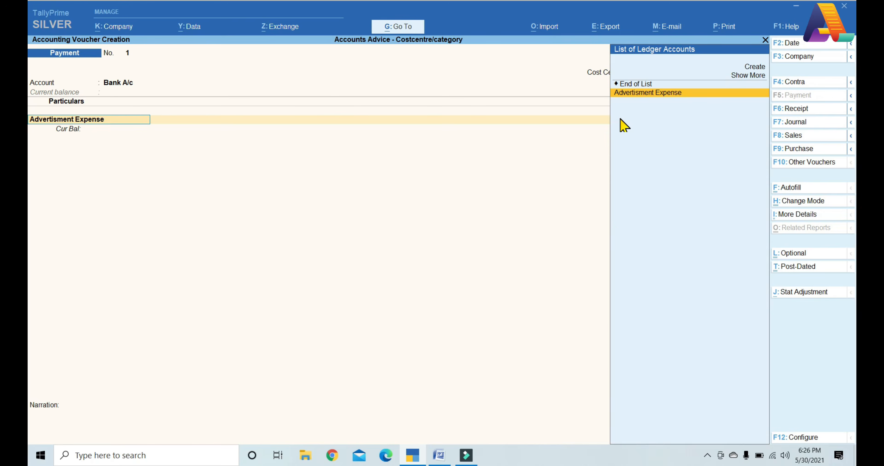
key("ctrl+Return")
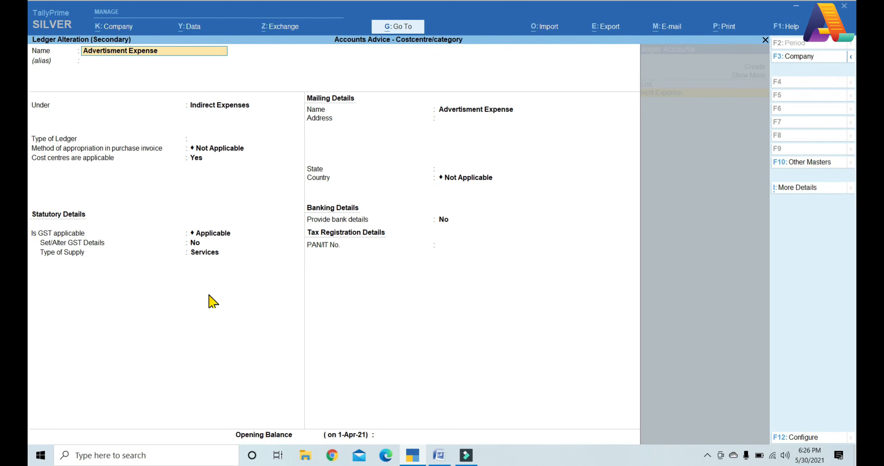
key("ctrl+a")
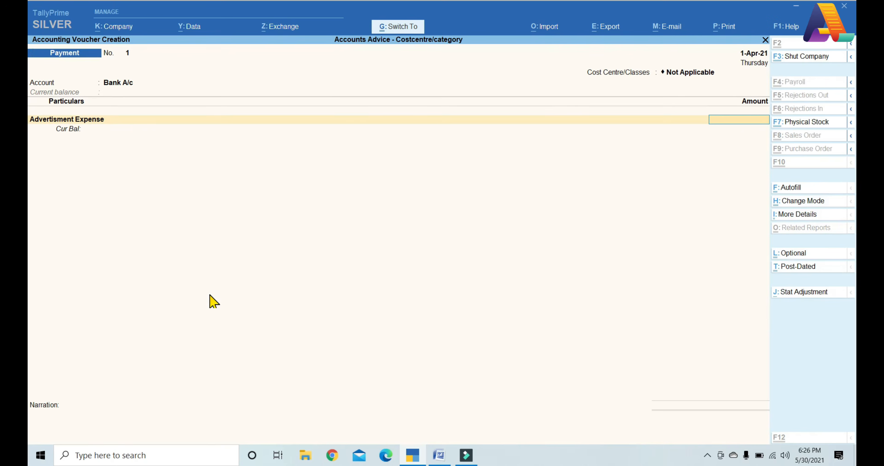
type("20000")
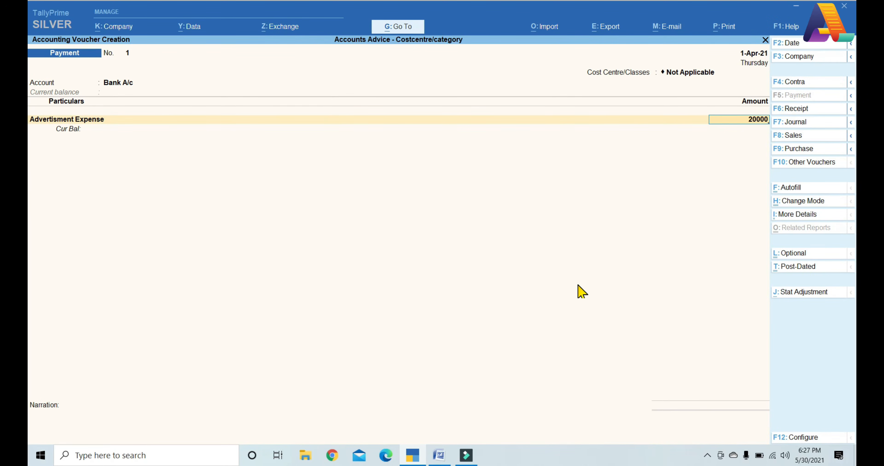
key("Return")
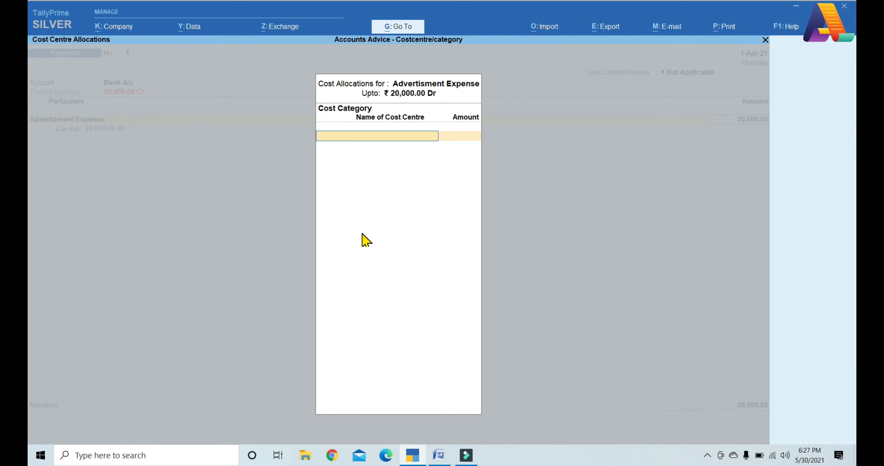
Leave the cost allocation and check the cost centre options in the Advertisment Expense ledger and its configuration, accepting both
key("Escape")
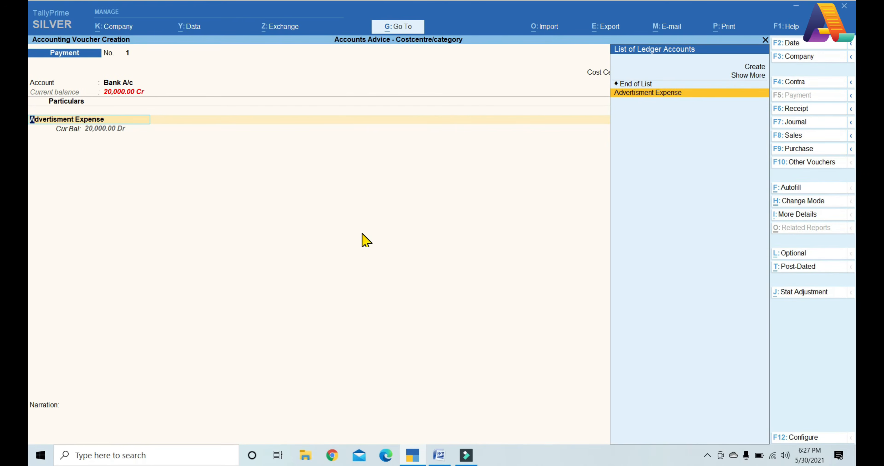
key("ctrl+Return")
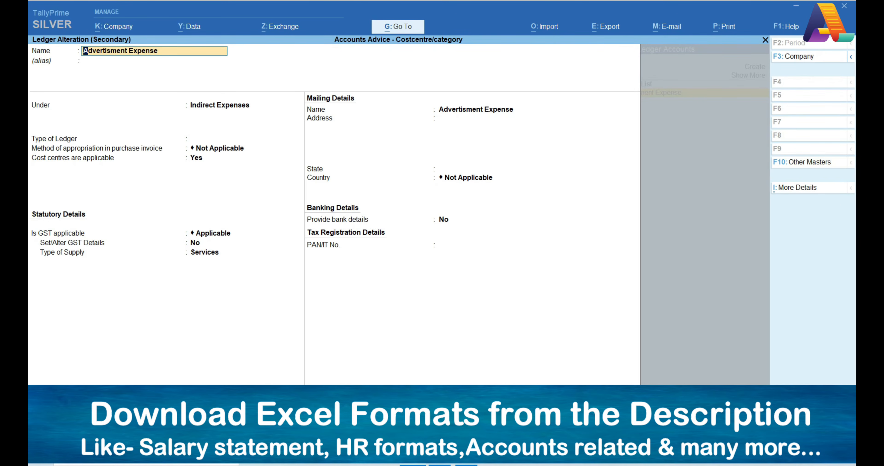
key("F12")
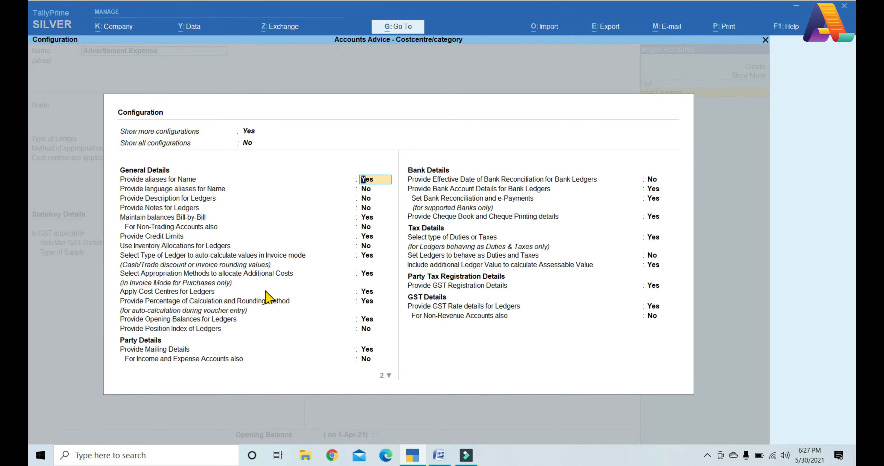
left_click(370, 290)
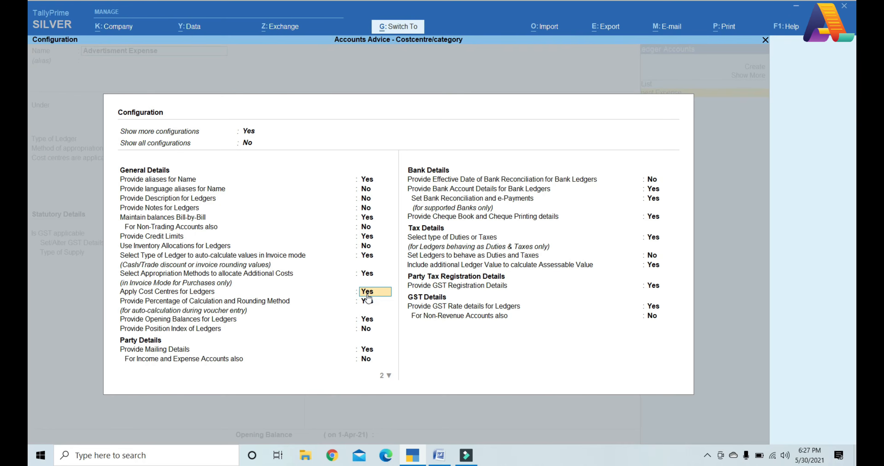
key("ctrl+a")
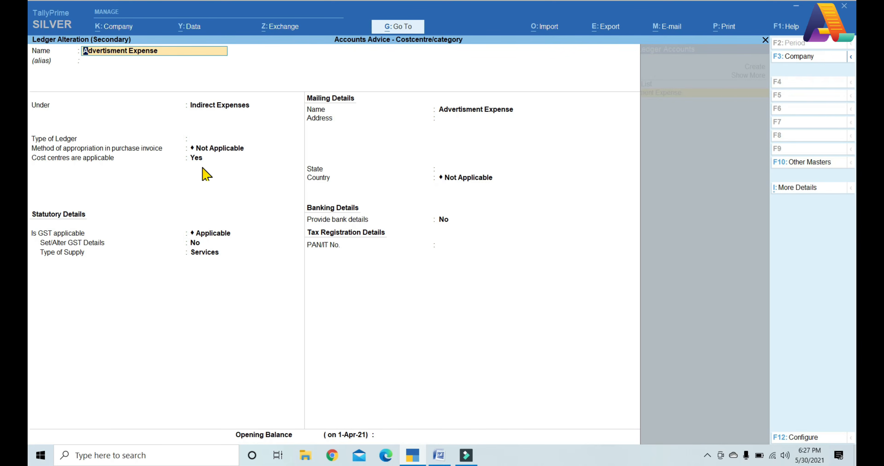
key("ctrl+a")
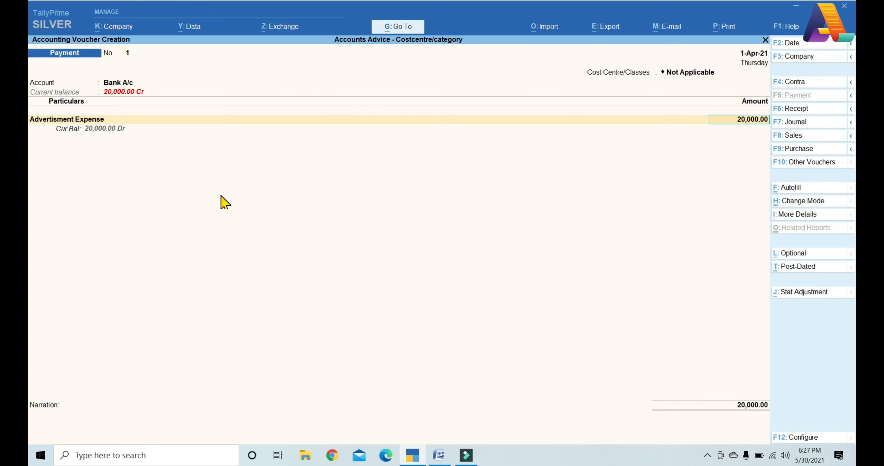
Open the cost allocation for the 20,000 Advertisment Expense and set its cost category to Project 1
key("Return")
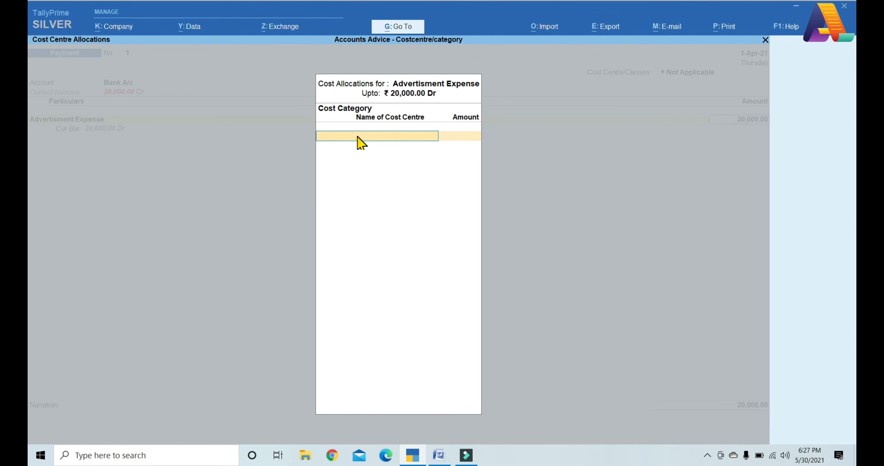
type("Pr")
key("Down")
key("Down")
key("Return")
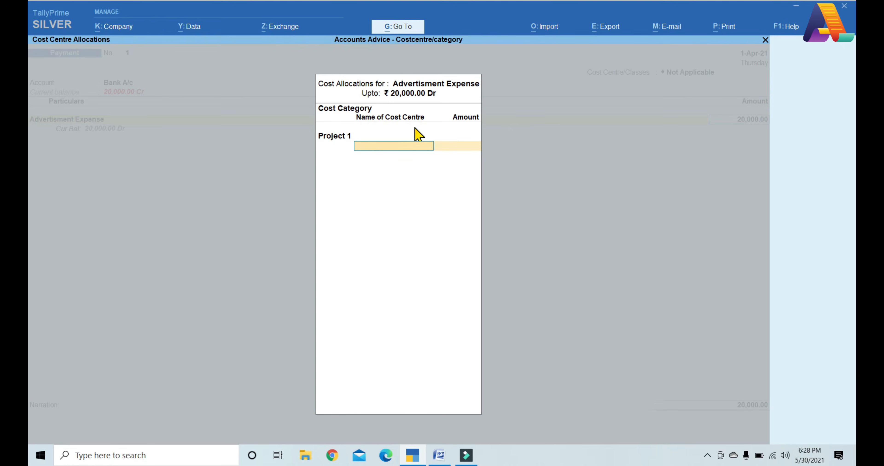
Check the employee split in the Word example and allocate 5000 to the first listed employee's cost centre in TallyPrime
type("Su")
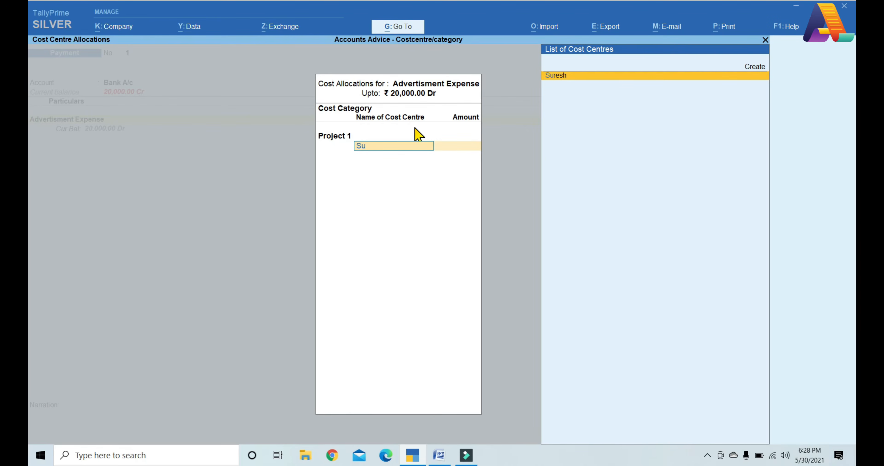
key("BackSpace")
key("BackSpace")
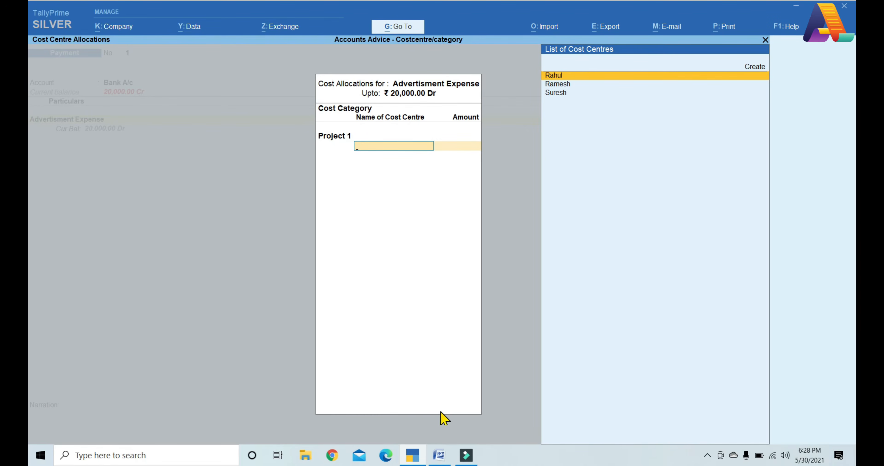
left_click(439, 456)
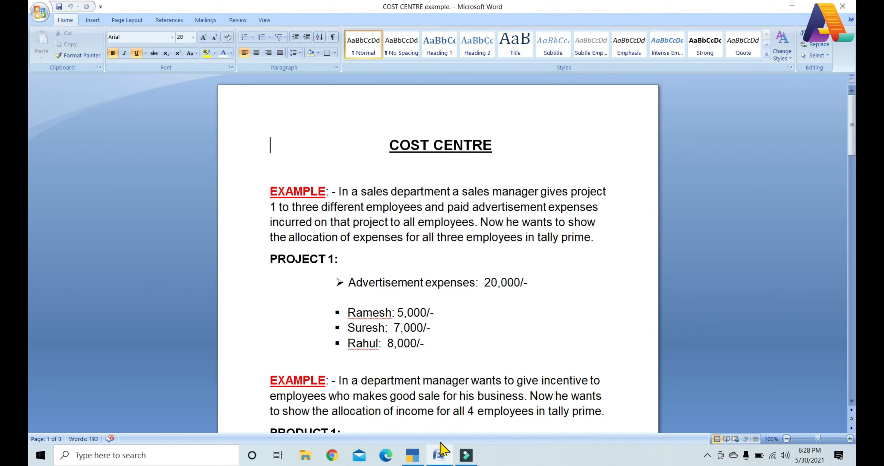
left_click(412, 457)
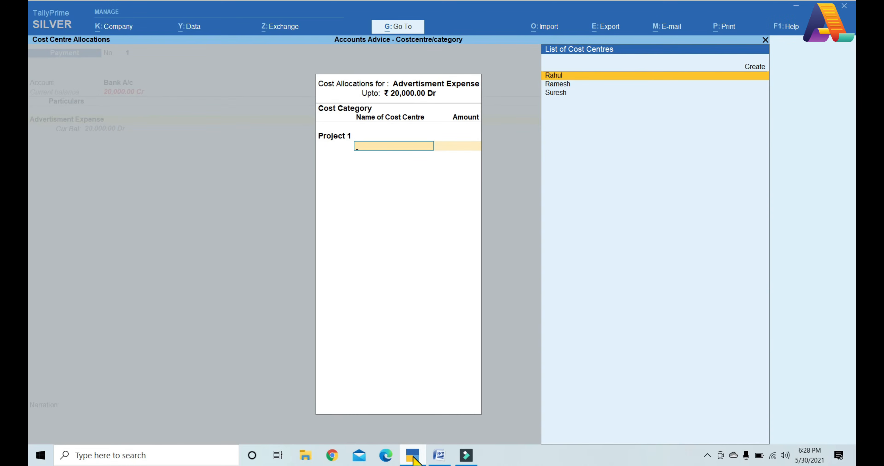
key("Down")
key("Return")
type("5000")
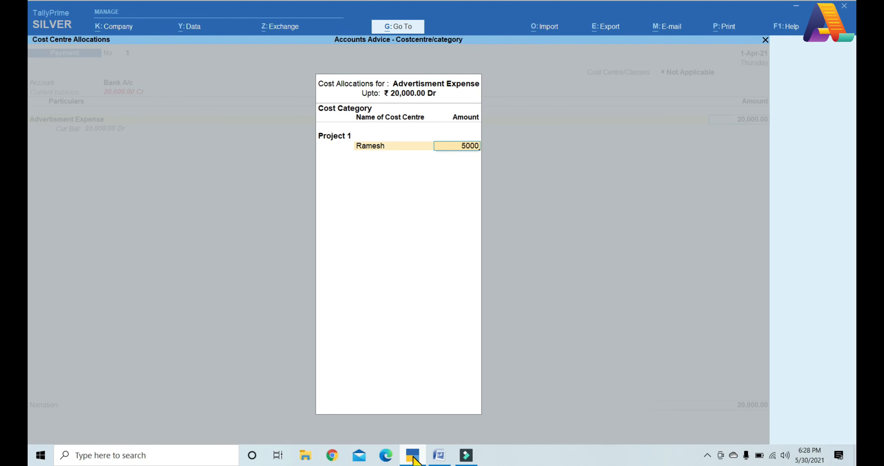
key("Return")
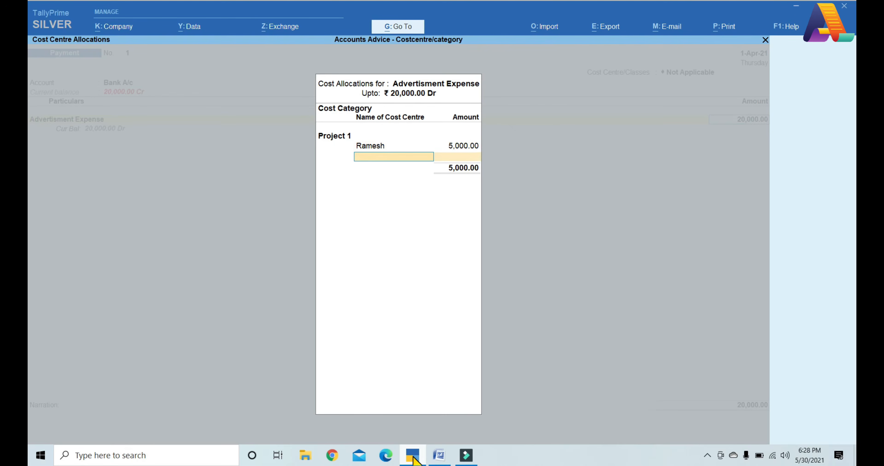
Allocate 7000 of the Project 1 expense to the second listed employee's cost centre
type("Su")
key("Return")
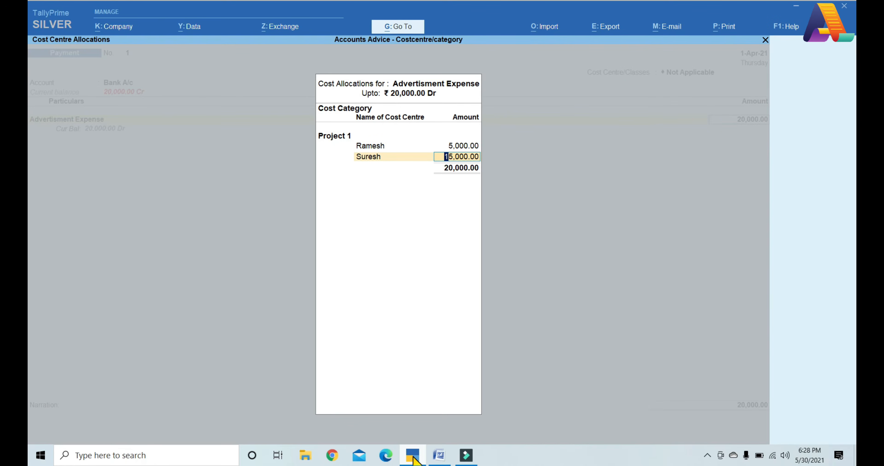
type("7000")
key("Return")
Allocate 8,000 to the third listed employee, check it against the Word example, and complete the cost allocation in TallyPrime
type("R")
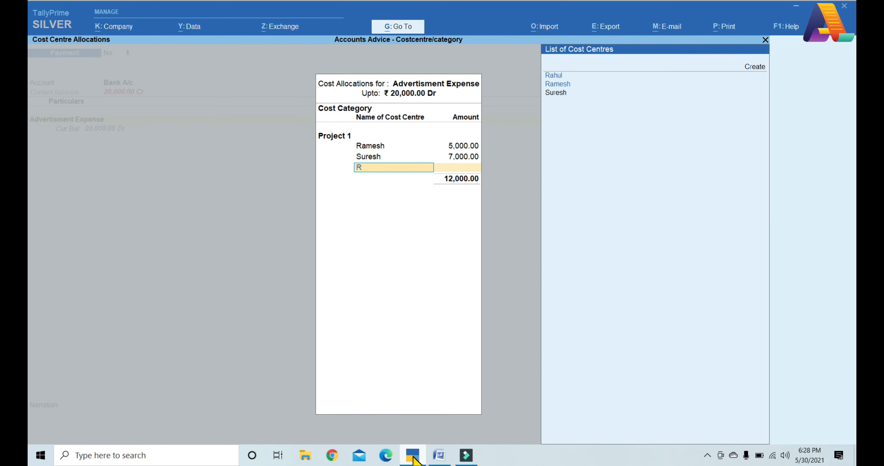
key("Return")
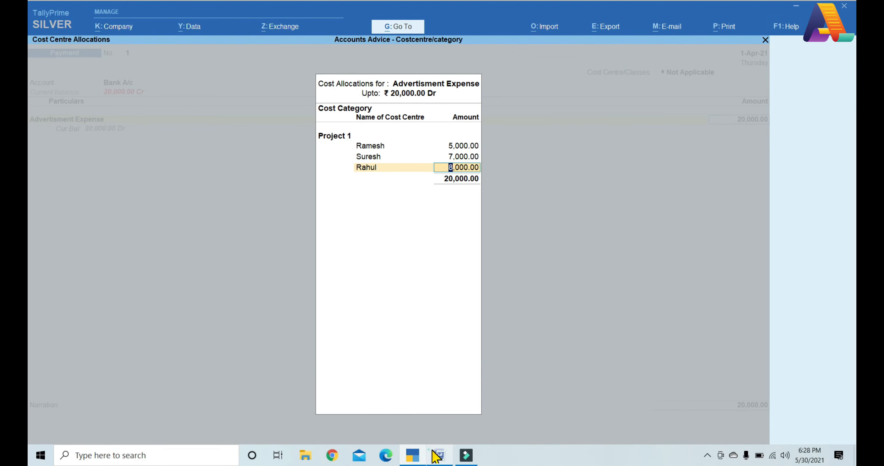
left_click(438, 456)
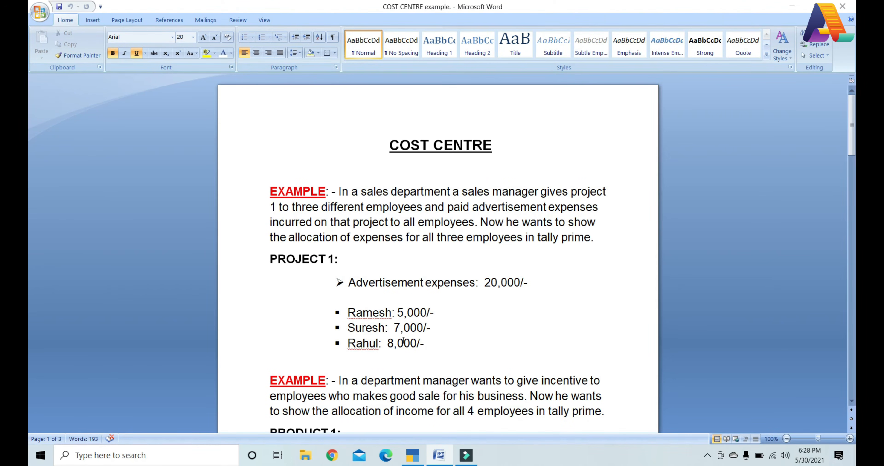
left_click(412, 455)
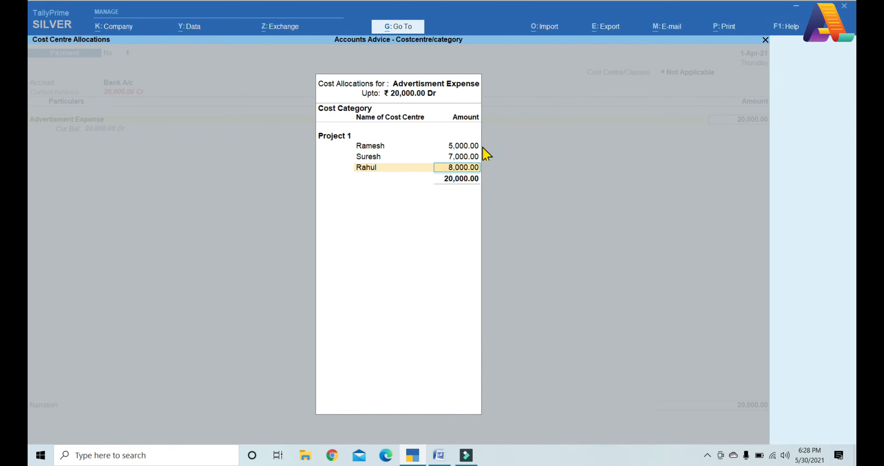
key("Return")
key("Return")
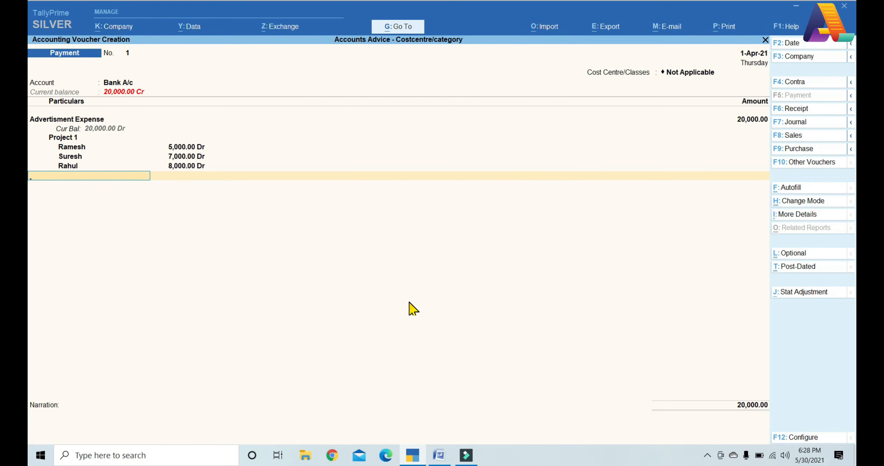
Accept the Bank A/c allocation as Cheque, save the payment voucher with a blank narration, and return to the Gateway
key("Return")
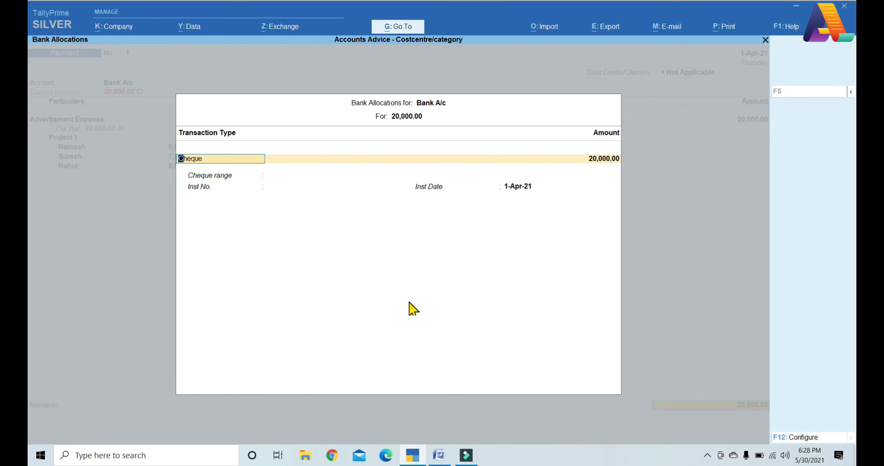
key("Return")
key("Return")
key("Return")
key("Return")
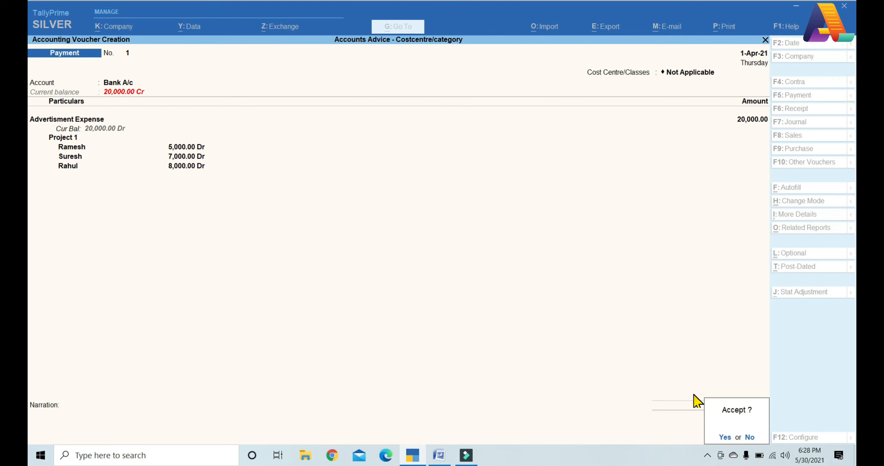
key("Return")
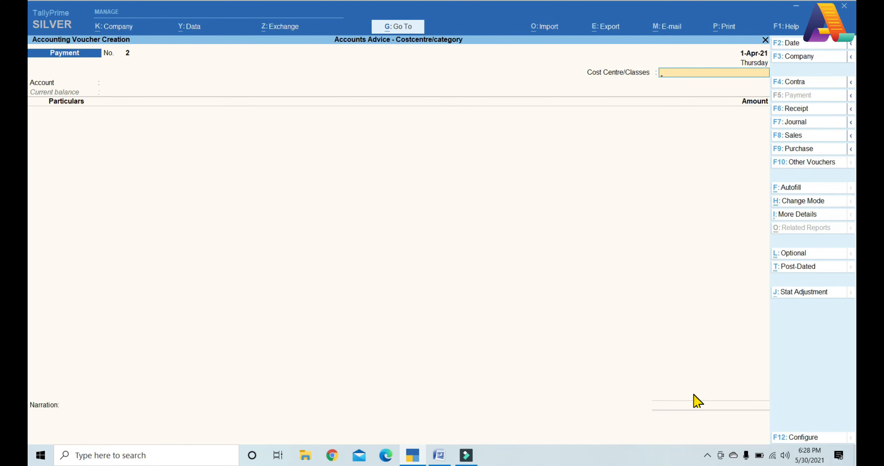
key("Escape")
key("y")
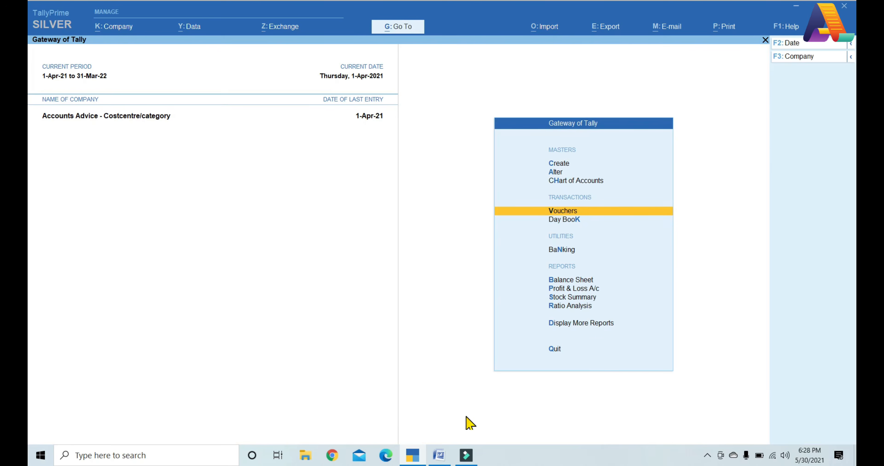
Review the Product 1 incentive example in Word and open the cost categories list from TallyPrime's chart of accounts
left_click(440, 455)
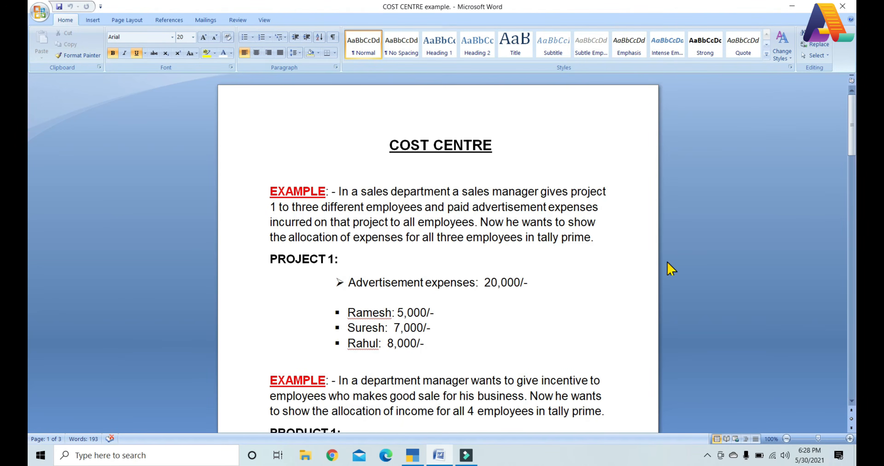
left_click_drag(853, 127, 853, 157)
scroll(31, 158, "down", 3)
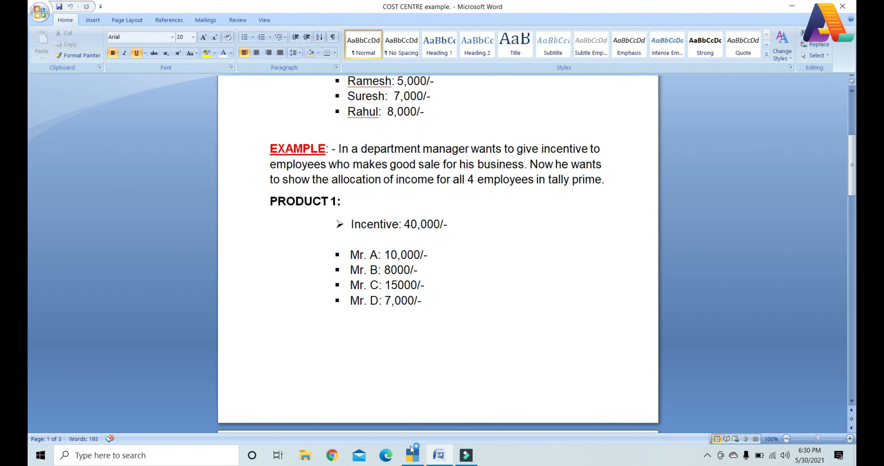
left_click(412, 450)
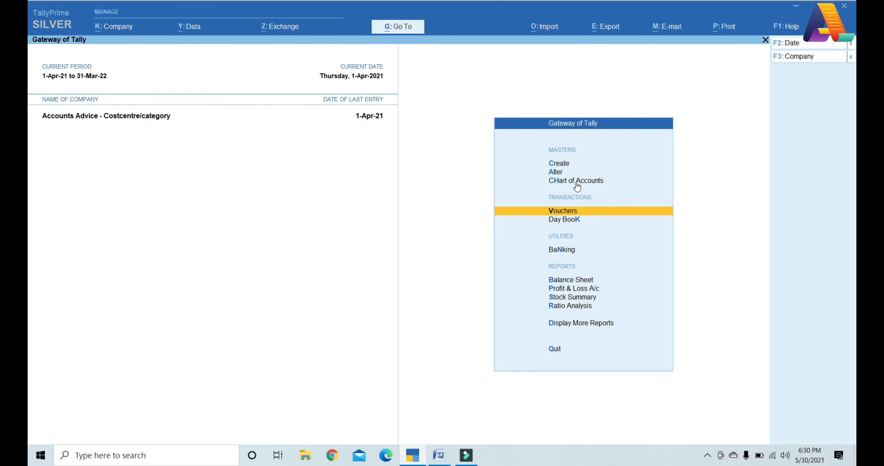
left_click(570, 182)
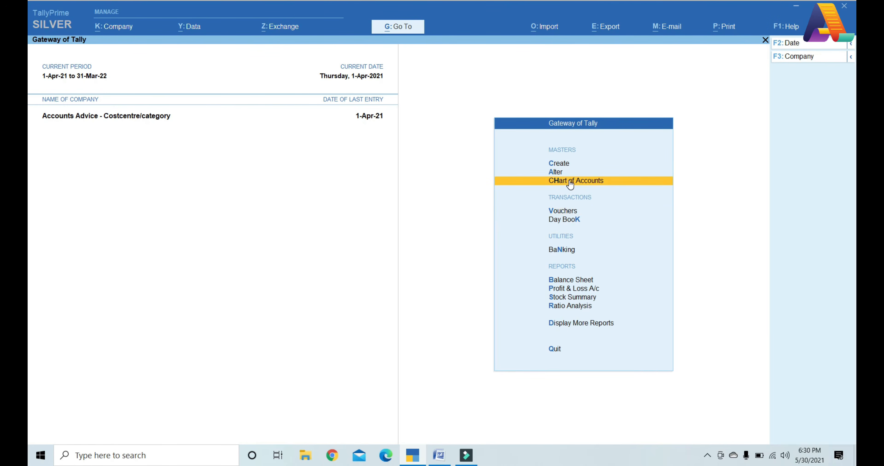
left_click(570, 182)
key("Down")
key("Down")
key("Down")
key("Return")
key("Escape")
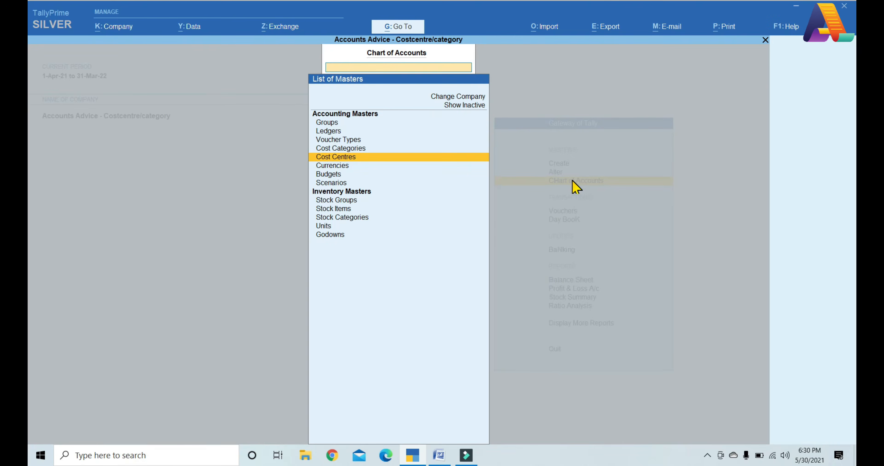
key("Up")
key("Return")
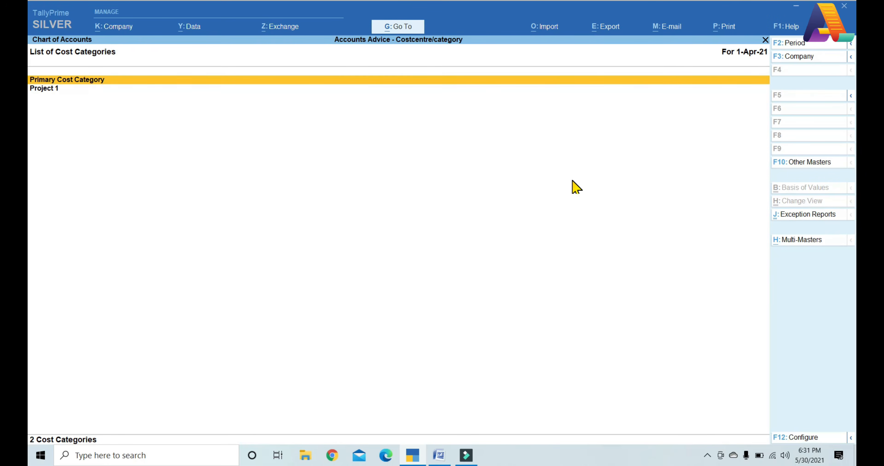
Create a cost category named Product with revenue allocation Yes and non-revenue allocation No, using multi-creation
left_click(786, 241)
key("Return")
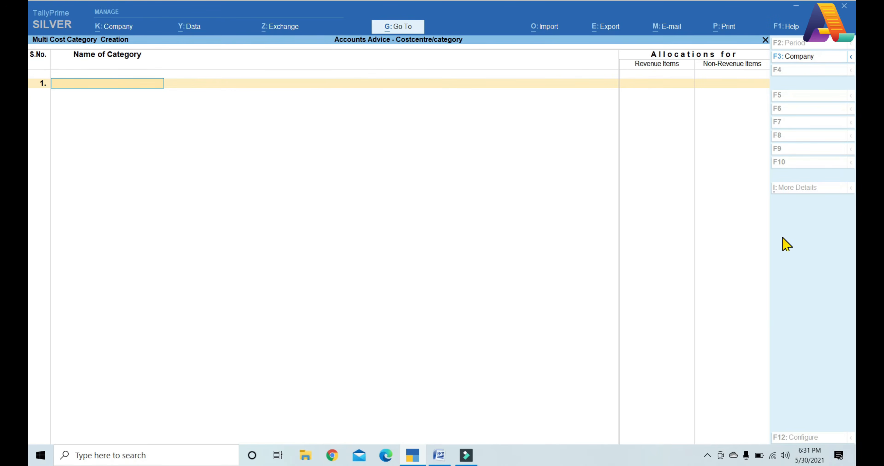
type("Product")
key("Return")
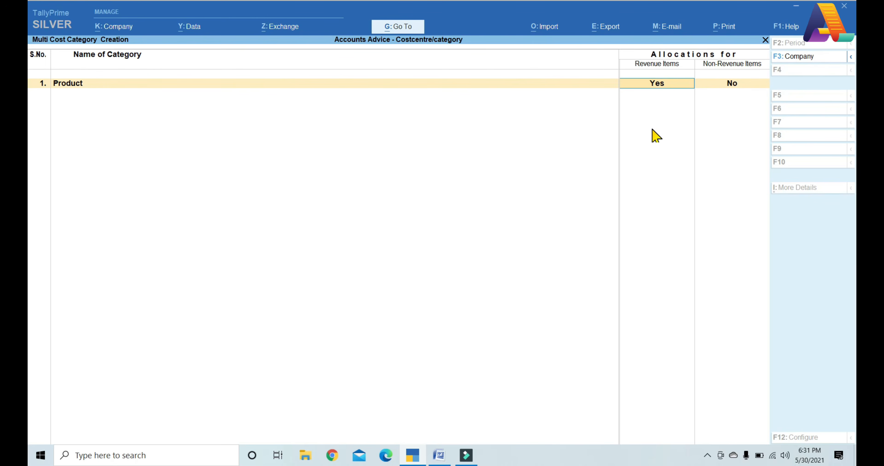
key("ctrl+a")
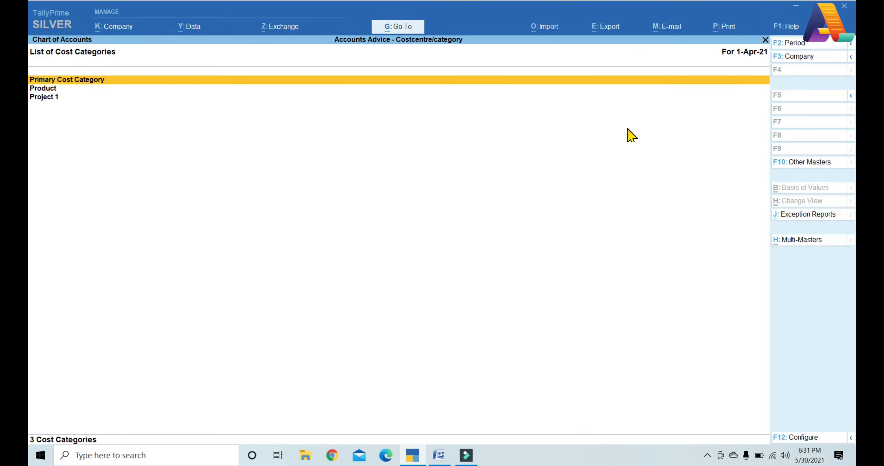
Switch to the cost centres list and start multi-creation of cost centres under All Items
key("Escape")
key("Down")
key("Return")
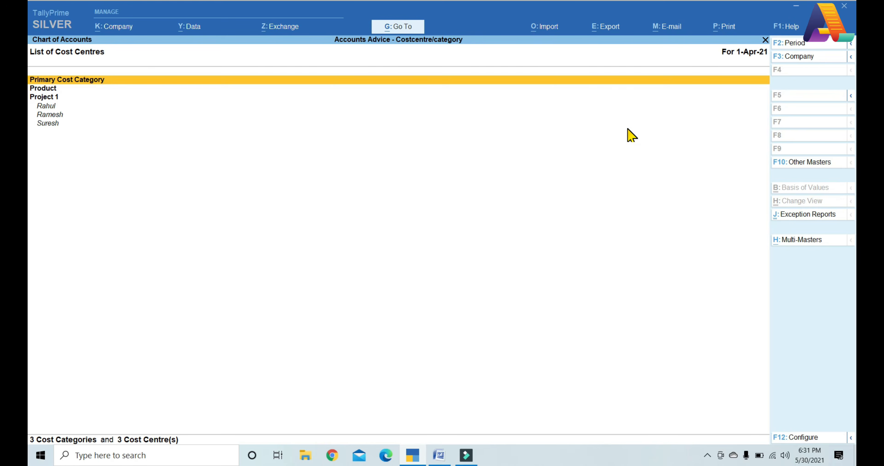
left_click(791, 240)
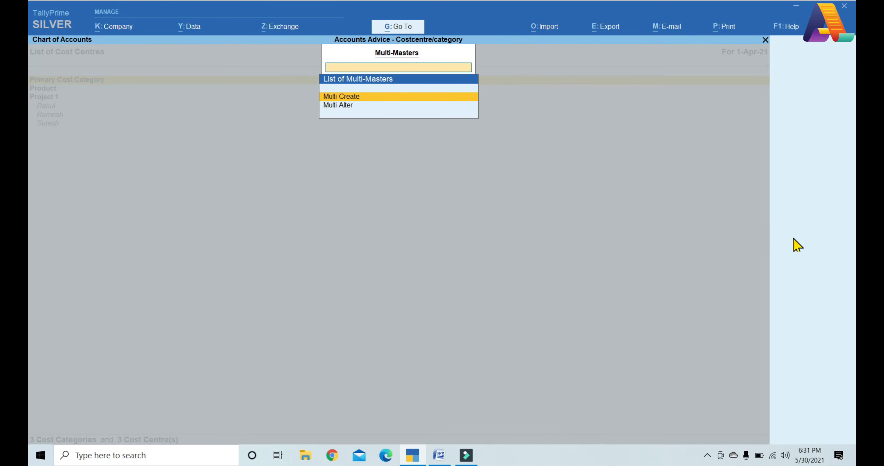
key("Return")
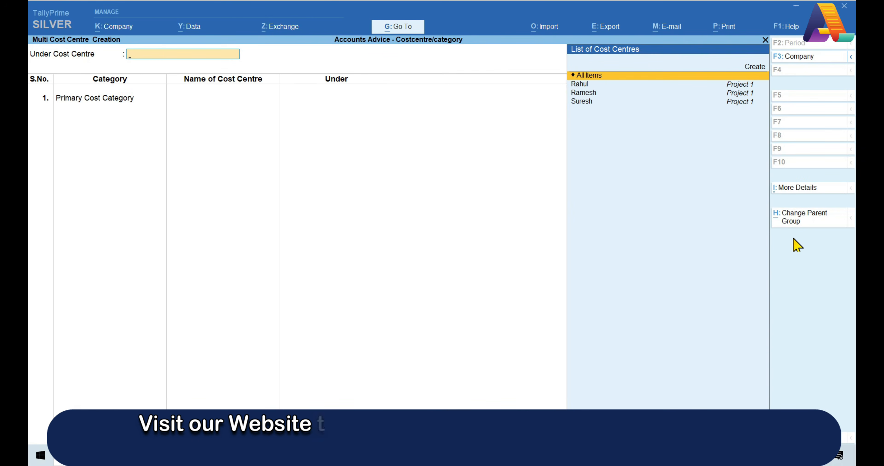
key("Return")
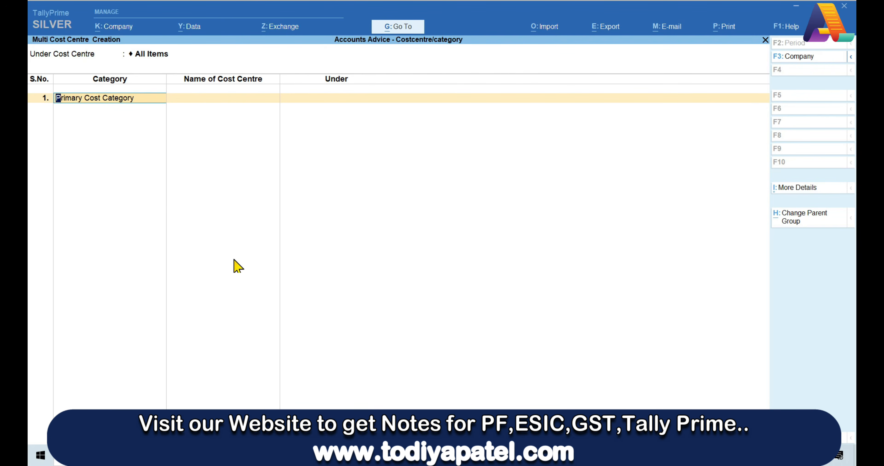
Enter Mr. A as the first cost centre in the Product category, under Primary
type("Pr")
key("Down")
key("Down")
key("Down")
key("Up")
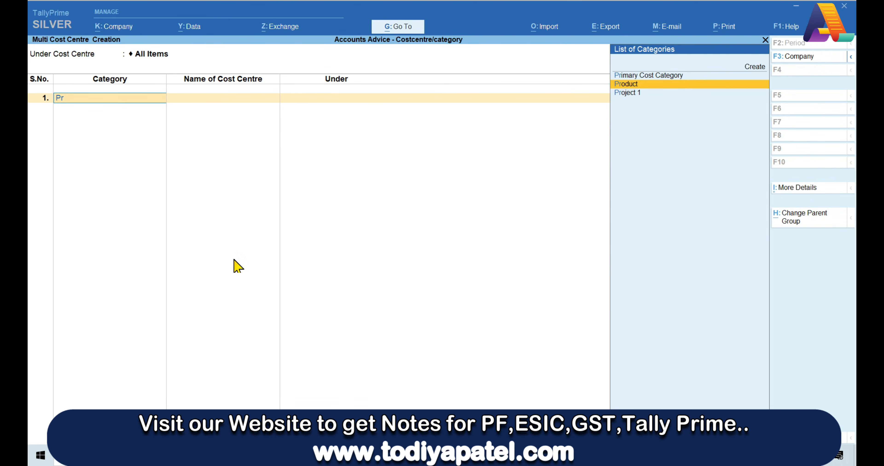
key("Return")
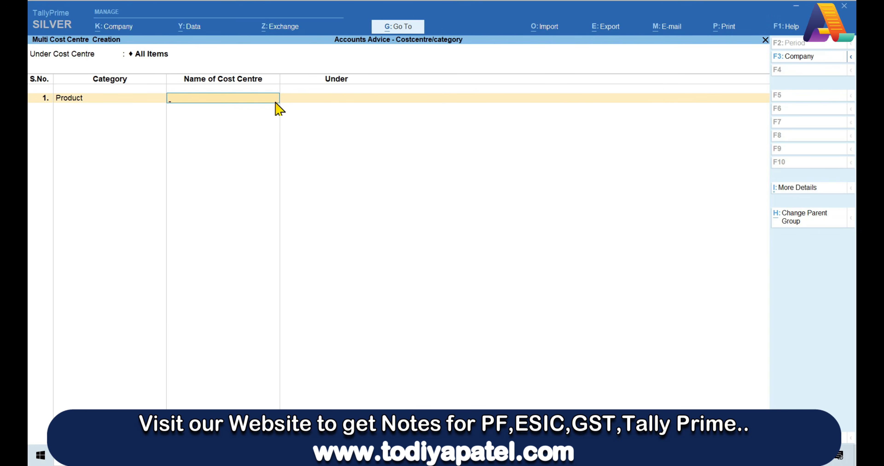
type("Mr. A")
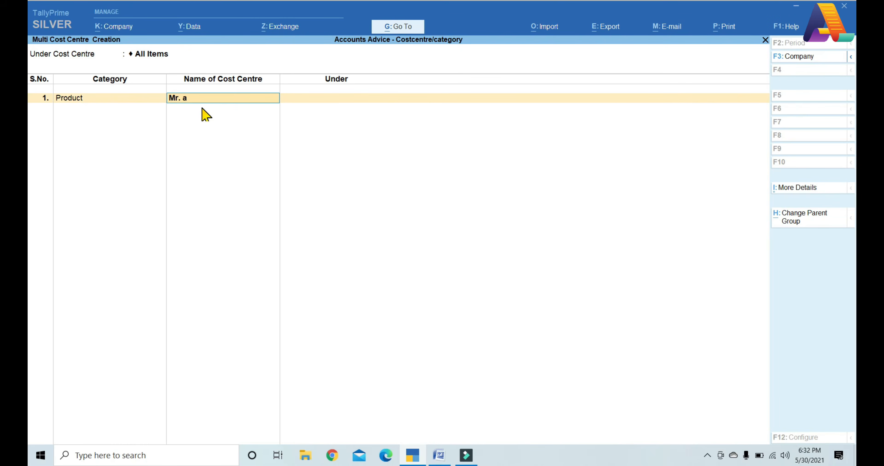
key("Return")
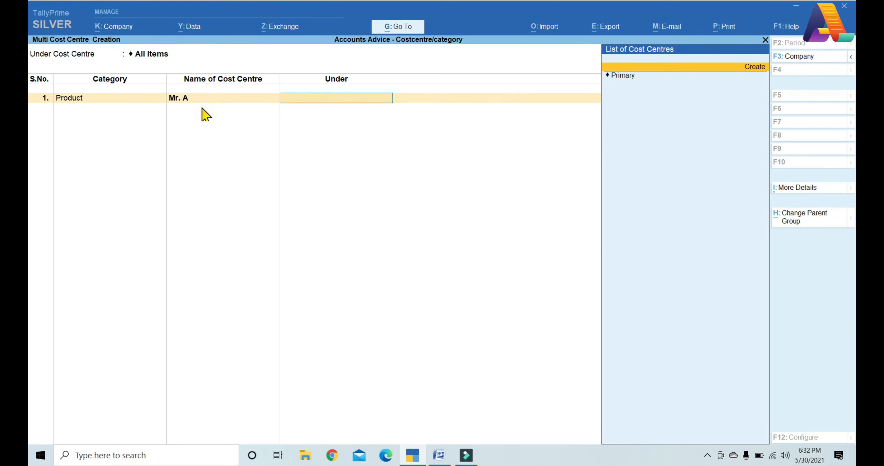
key("Down")
key("Return")
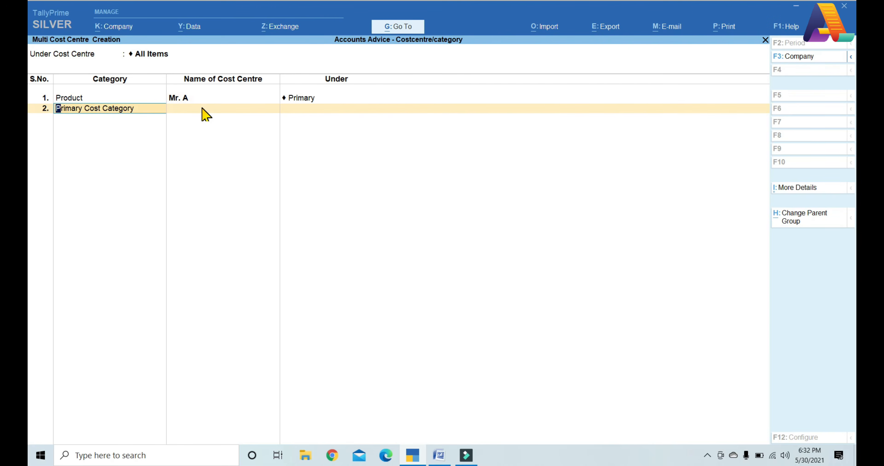
Add Mr. B as the second cost centre in the Product category, under Primary
type("Pr")
key("Down")
key("Return")
type("Mr.")
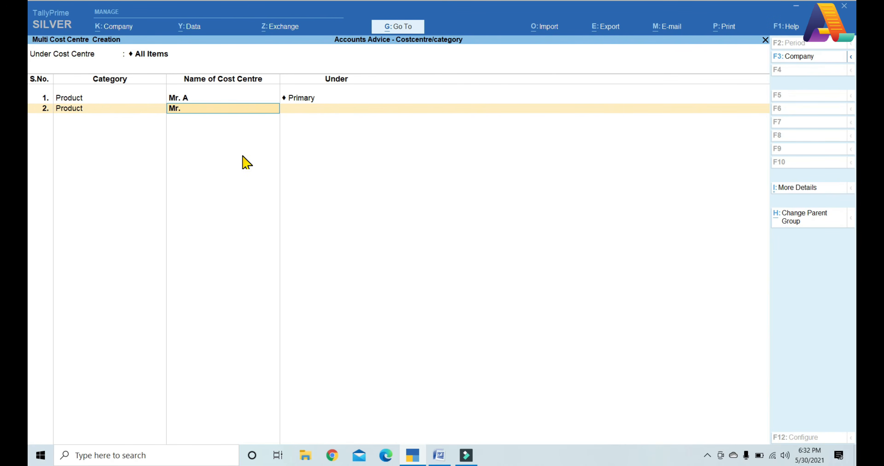
type(" B")
key("Return")
key("Return")
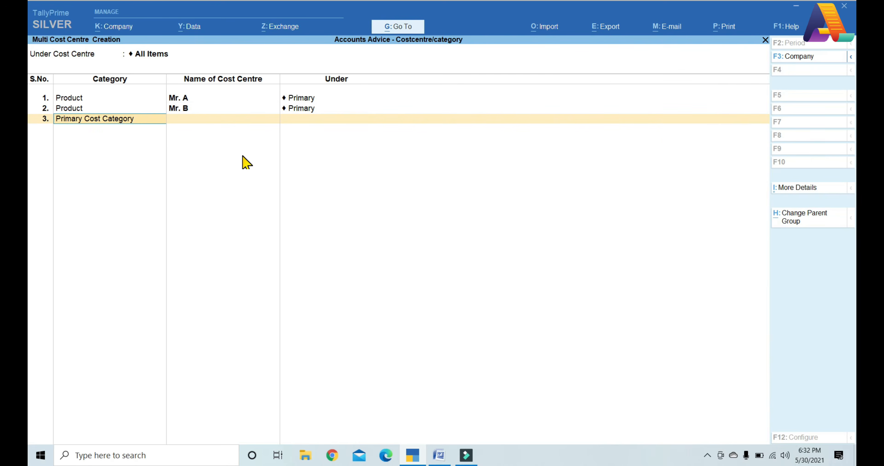
Add cost centres MrC and MrD in the Product category, both under Primary
type("Product")
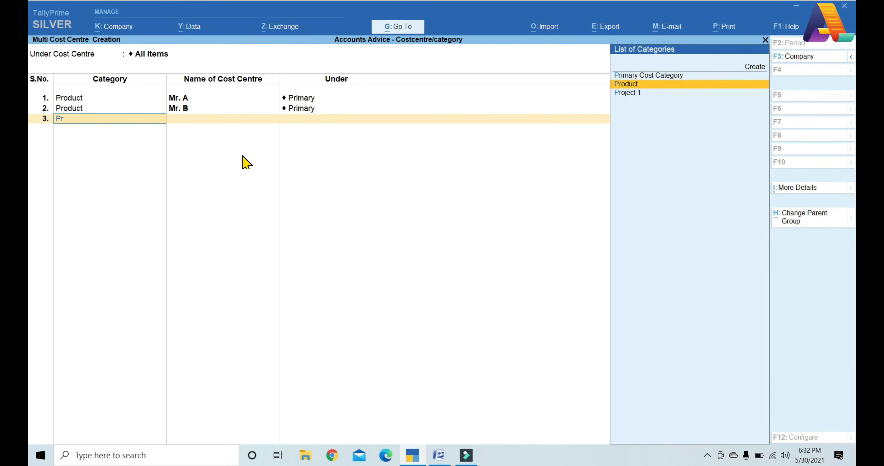
key("Return")
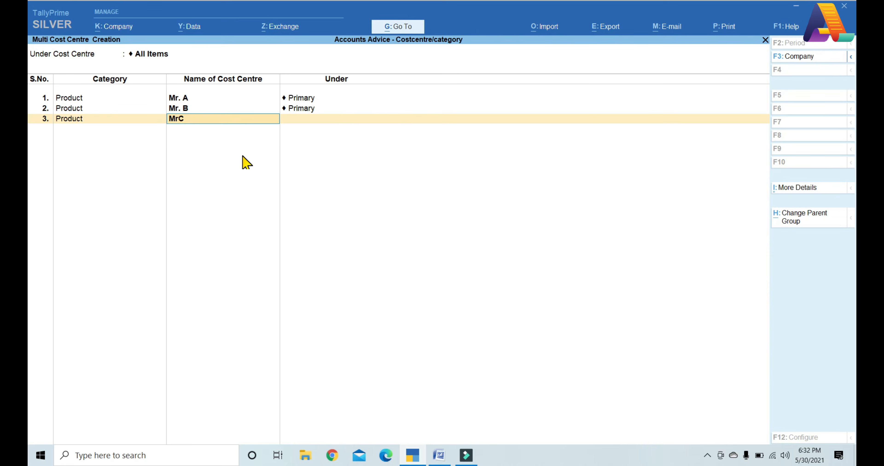
key("Return")
key("Return")
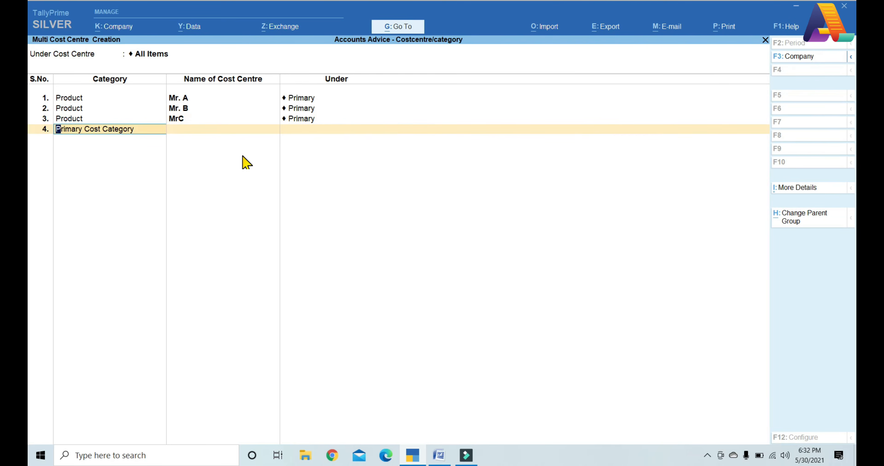
type("Pro")
key("Return")
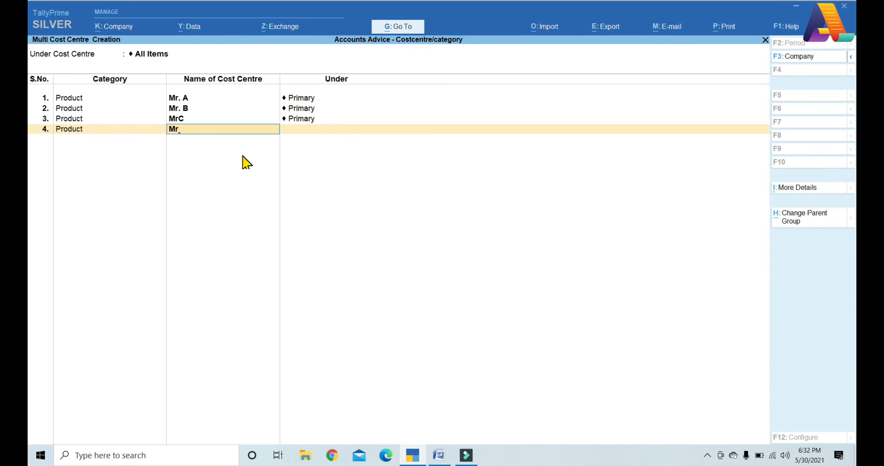
key("Return")
key("Return")
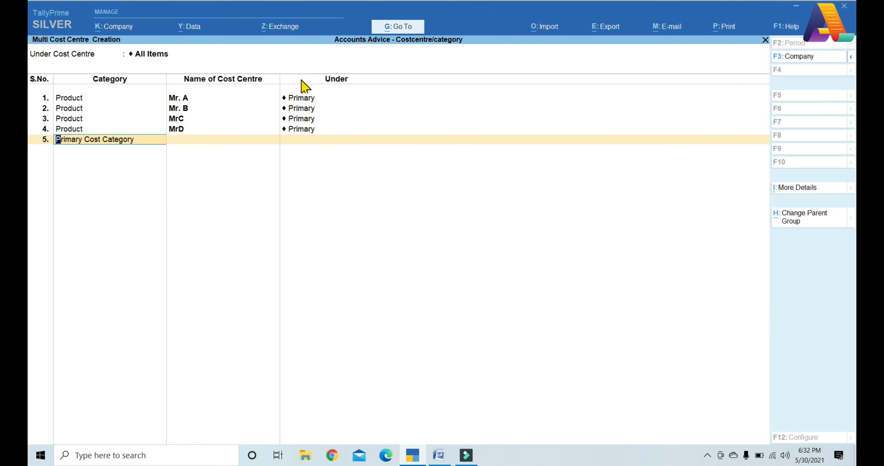
End the cost centre list after the fourth row, accept the multi-creation, and return to the Gateway of Tally
key("Return")
key("BackSpace")
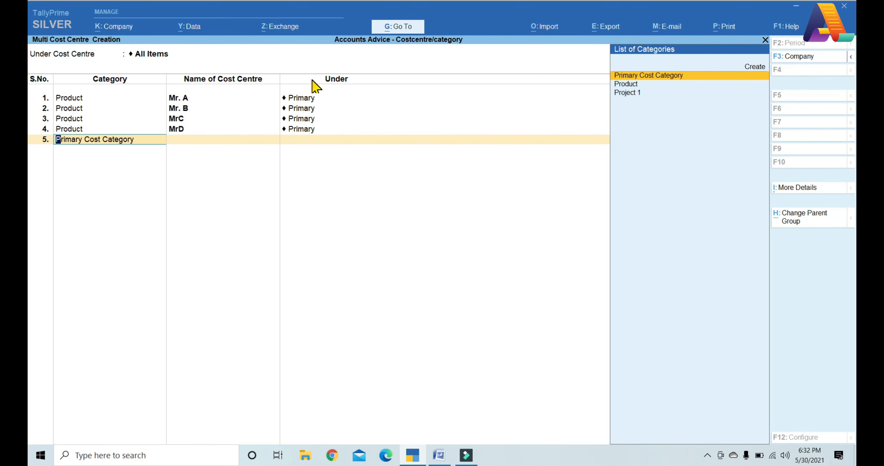
key("Return")
key("Return")
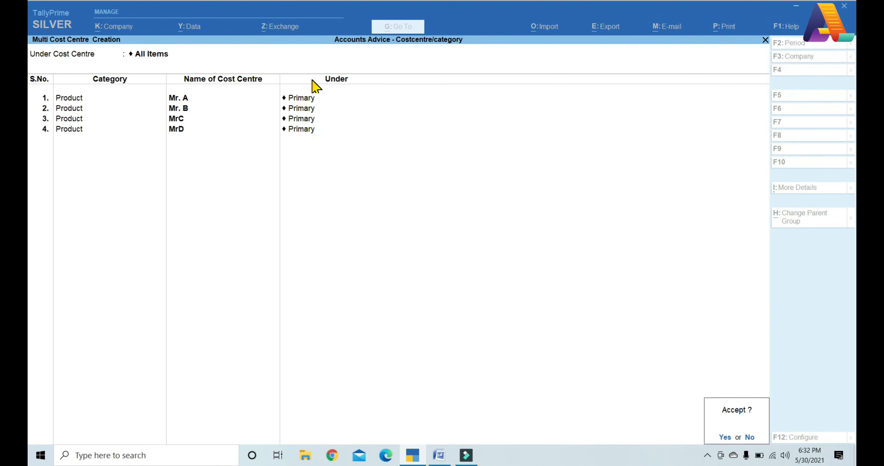
key("Return")
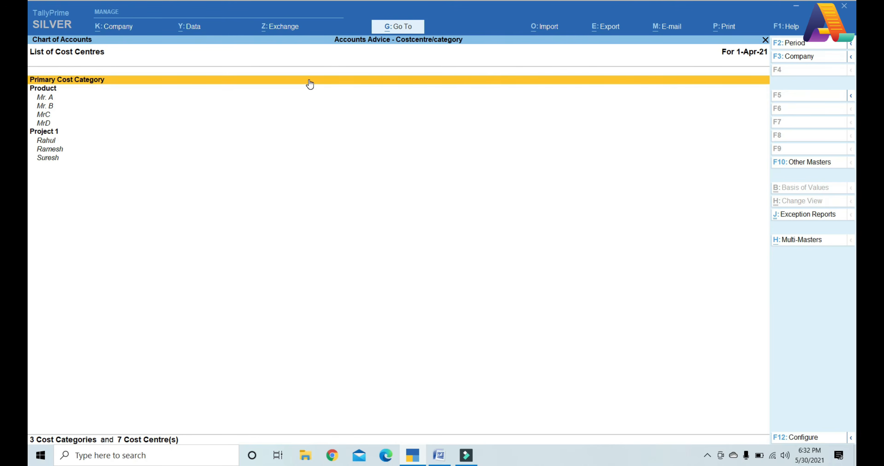
key("Escape")
key("Escape")
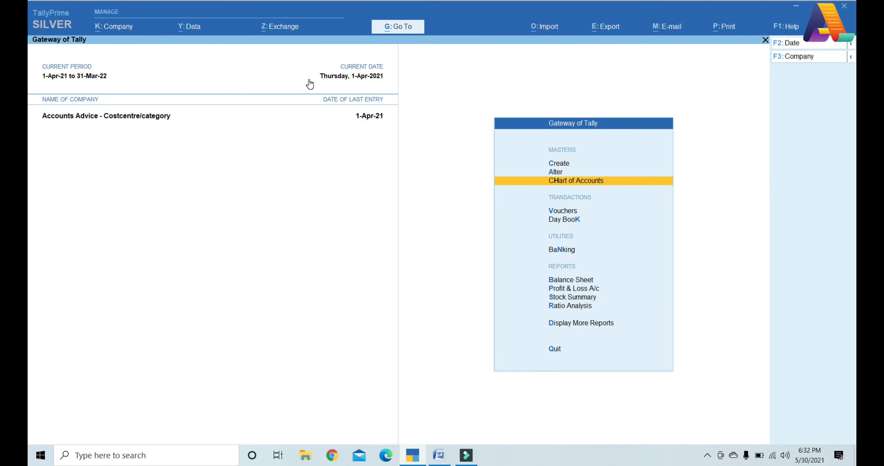
Start a payment voucher with cost centre class Not Applicable, account Bank A/c, and Incentive debited for 40000
left_click(562, 211)
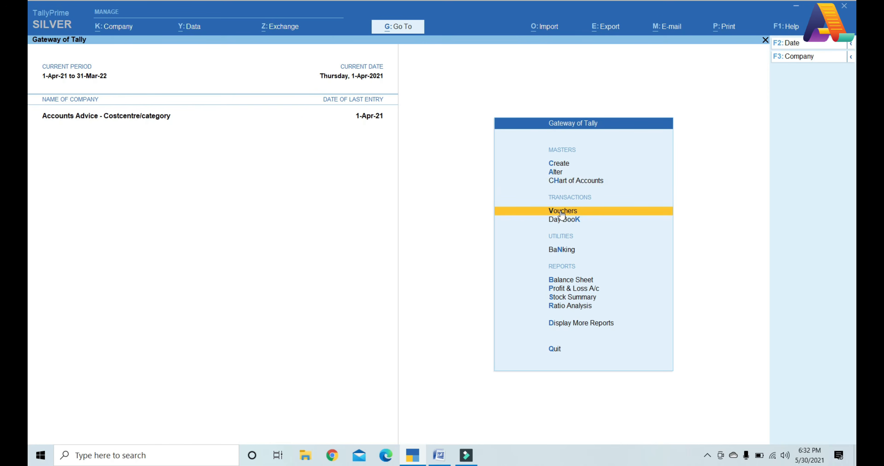
left_click(562, 214)
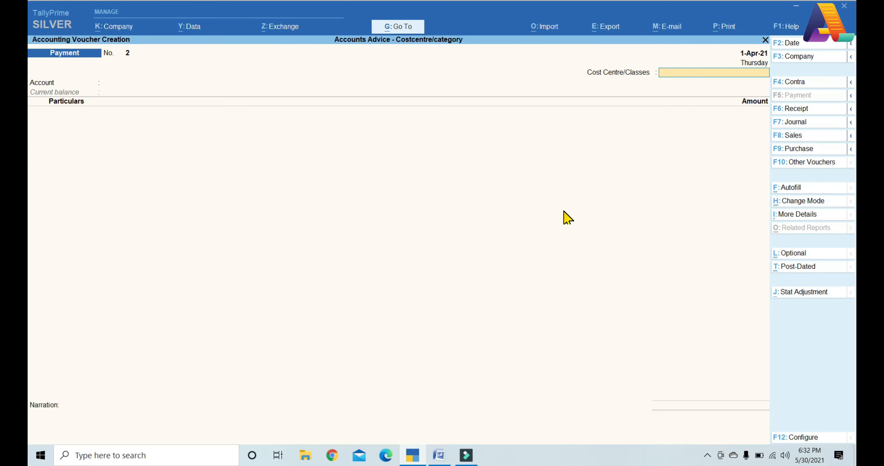
key("Return")
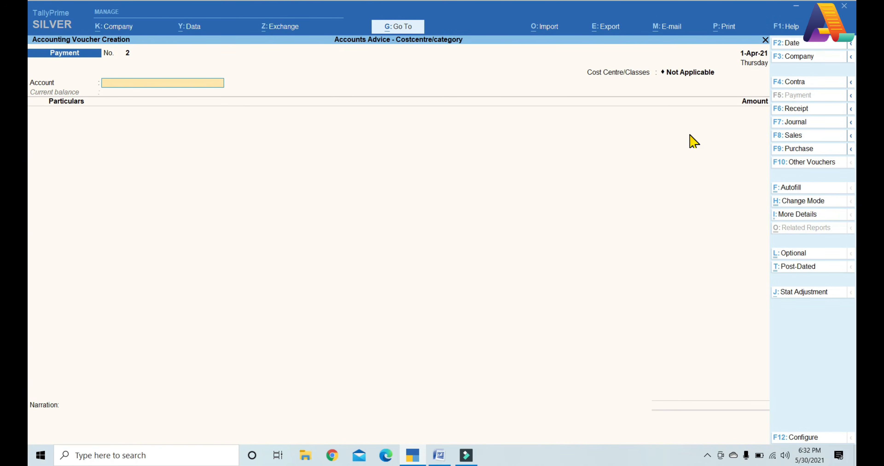
type("b")
key("Return")
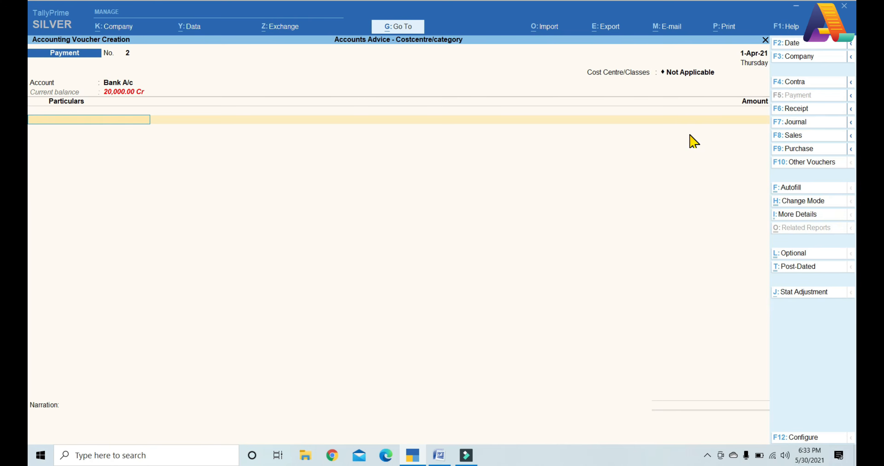
type("in")
key("Return")
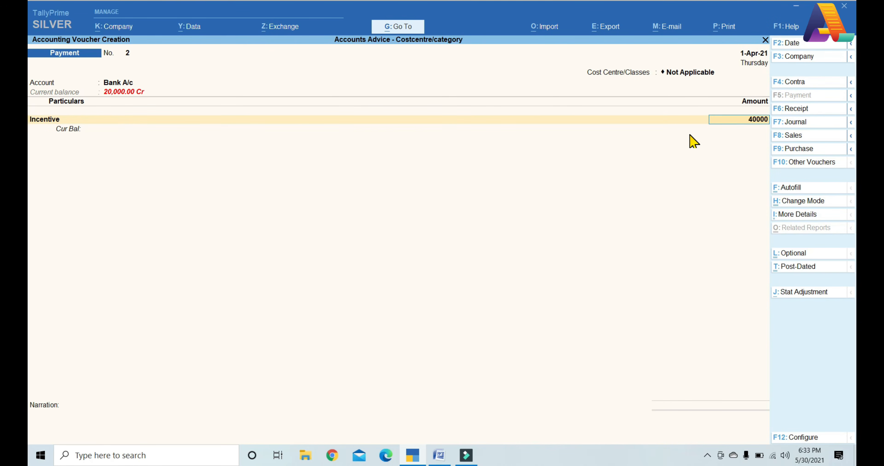
type("40000")
key("Return")
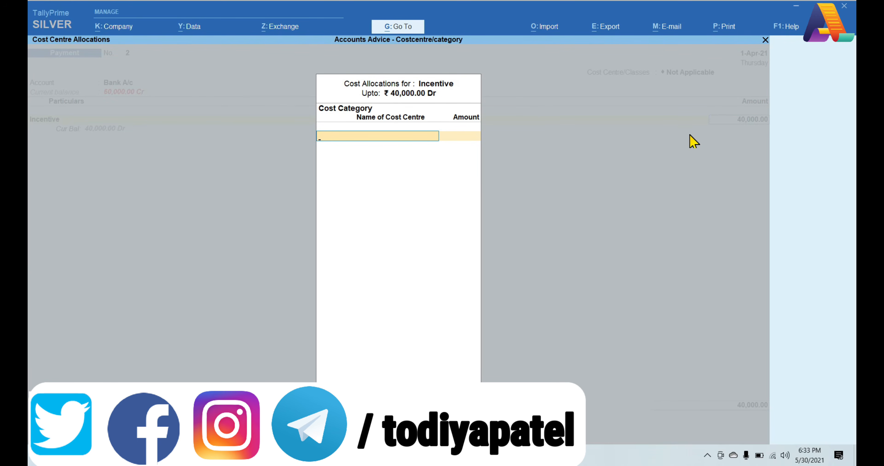
Choose the Product category for the Incentive allocation and allot 10000 to Mr. A, checking the amount in the Word example
type("Pr")
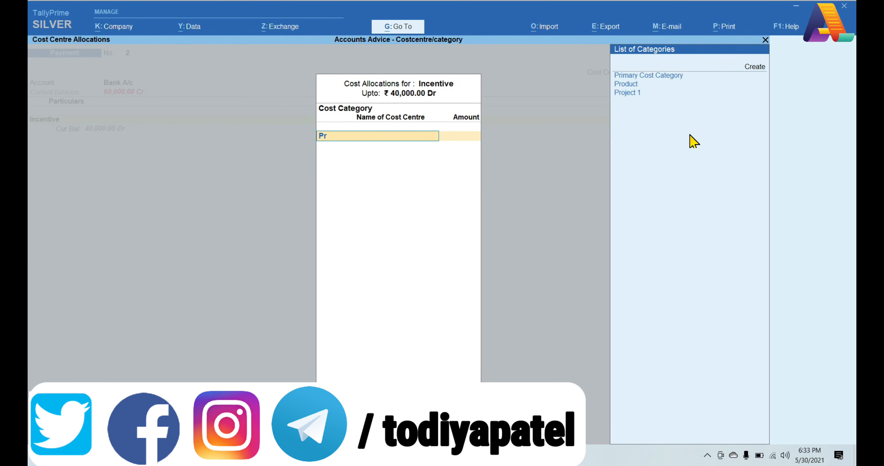
key("Return")
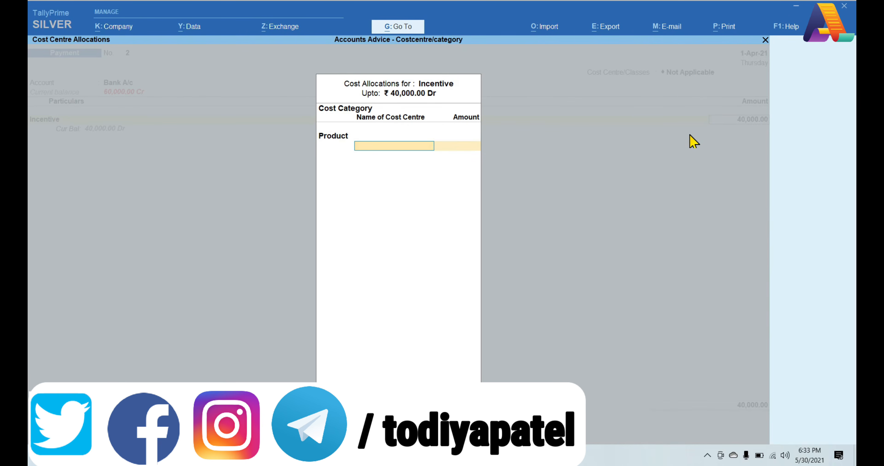
type("Mr. A")
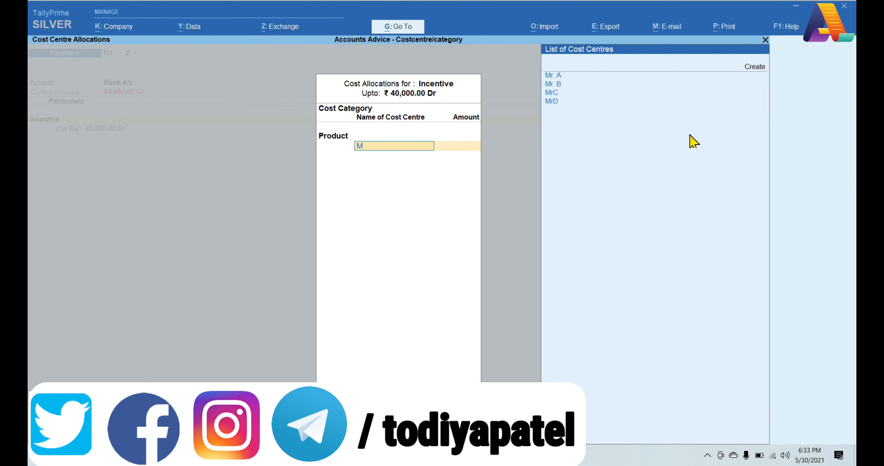
key("Return")
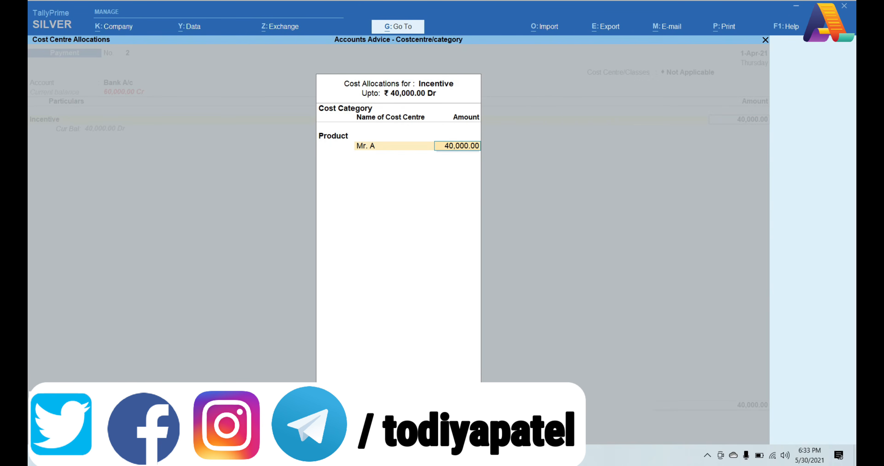
key("alt+Tab")
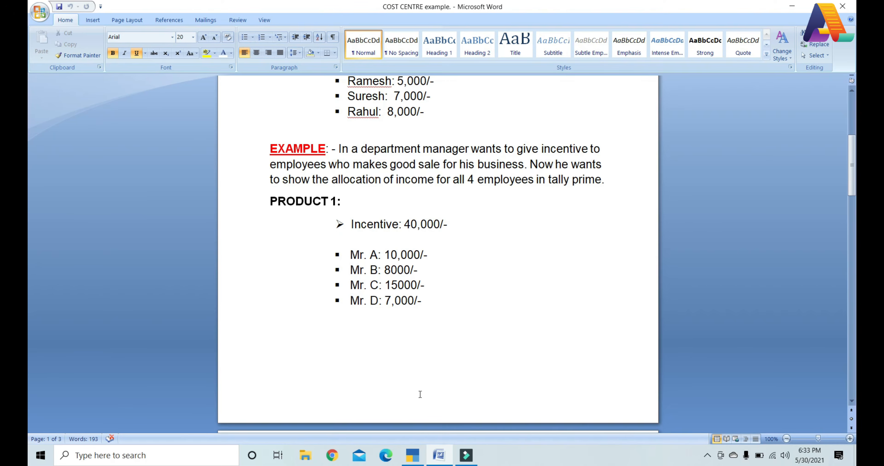
left_click(416, 459)
type("10000")
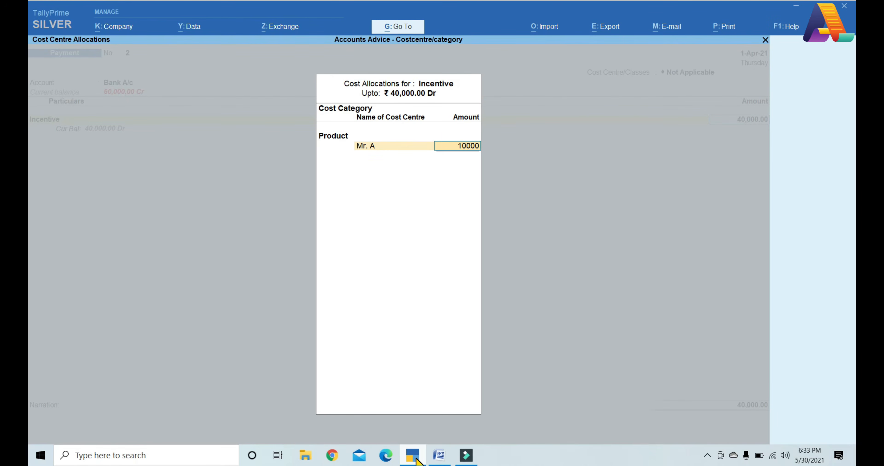
key("Return")
Allocate 8,000 of the incentive to Mr. B, checking the amount in the Word example
type("M")
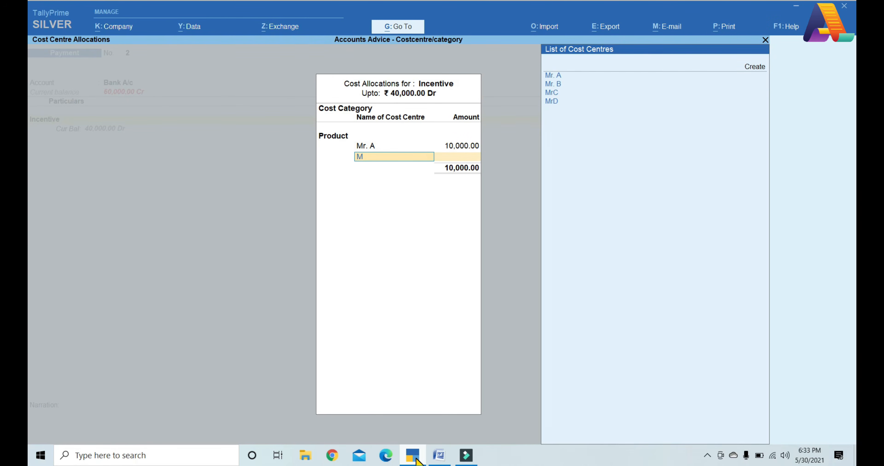
key("Down")
key("Return")
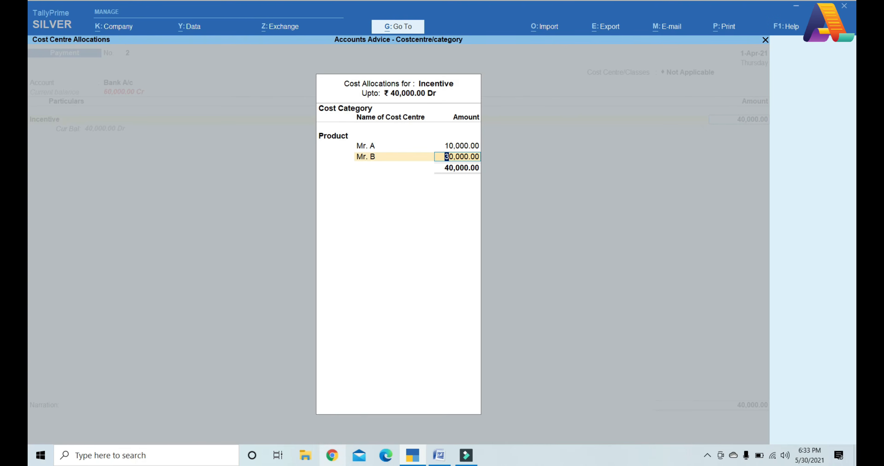
left_click(438, 454)
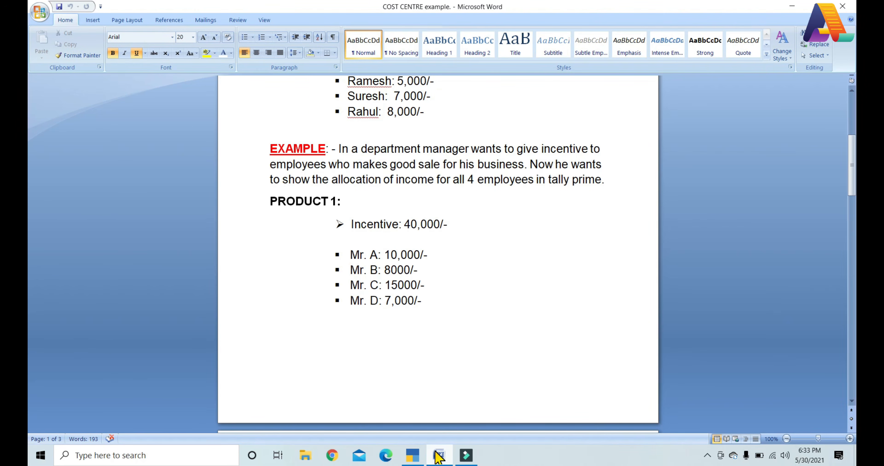
left_click(412, 456)
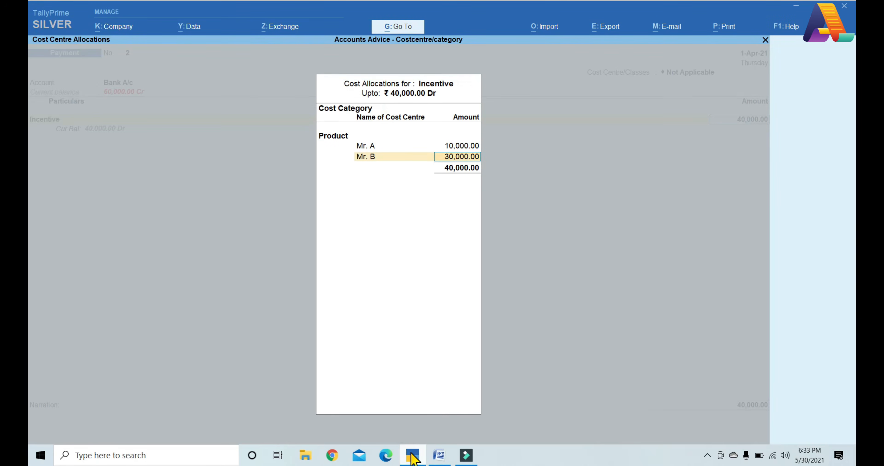
type("8,")
type("000")
key("Return")
Allocate 15,000 of the incentive to MrC
type("M")
key("Down")
key("Down")
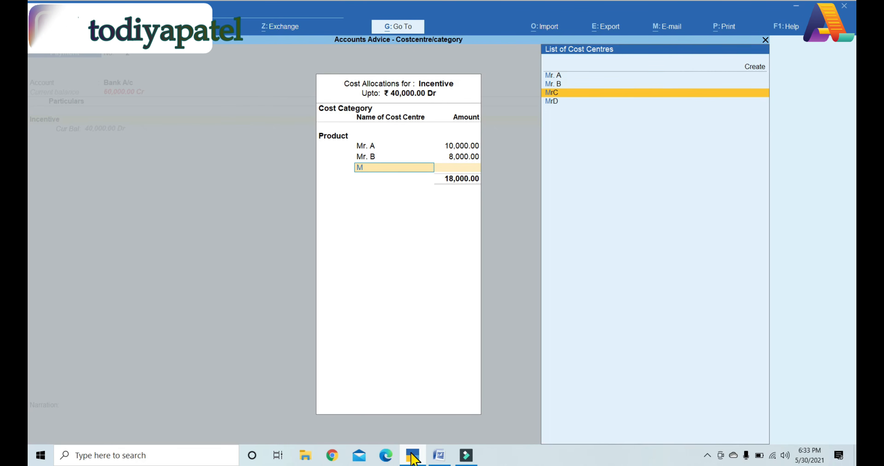
key("Return")
type("150000")
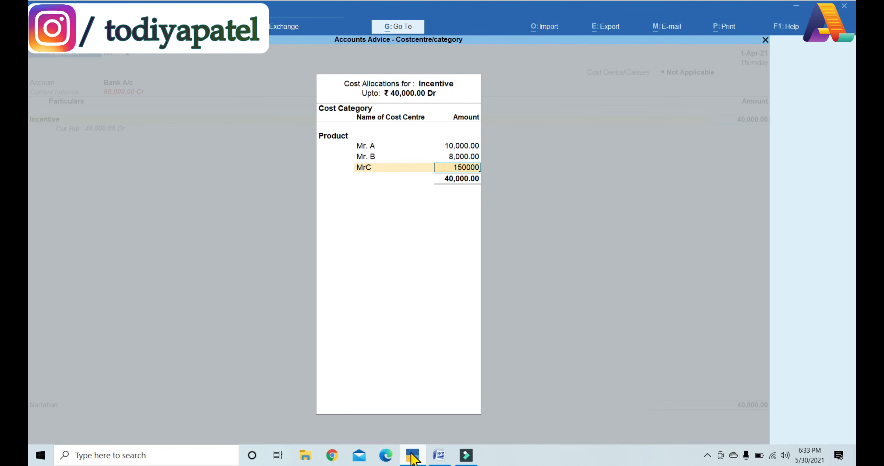
key("Return")
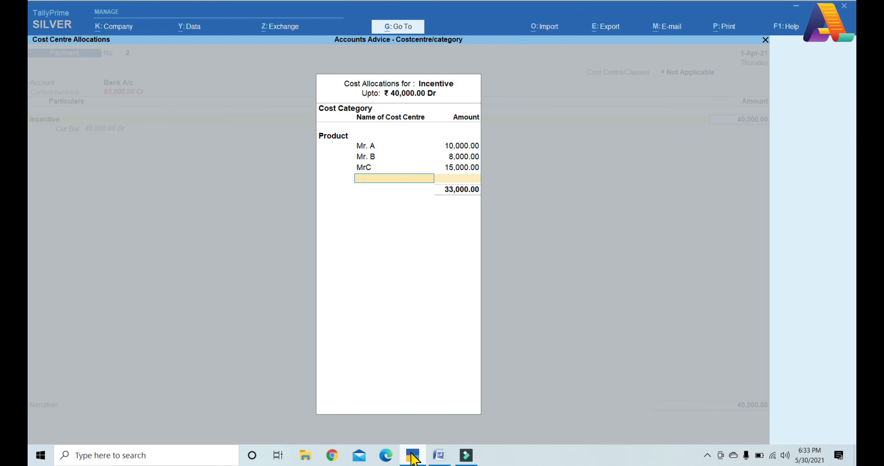
Allocate the remaining 7,000 of the incentive to MrD and finish the cost centre allocation
type("M")
key("Down")
key("Down")
key("Down")
key("Return")
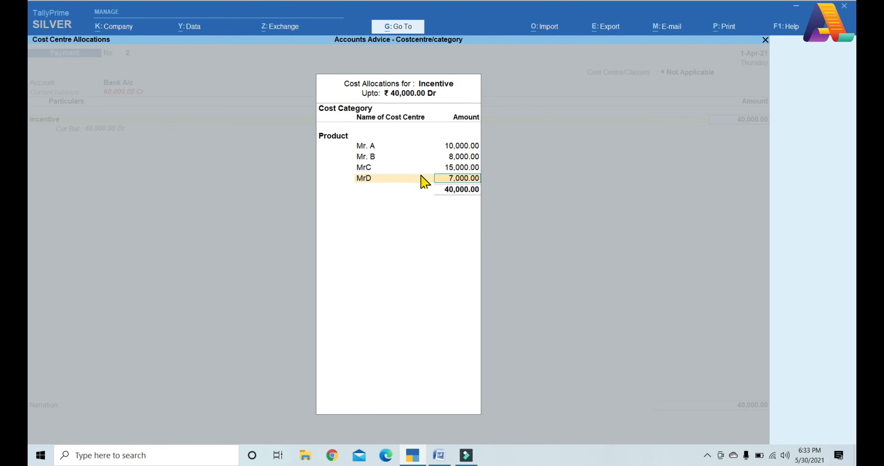
key("Return")
key("Return")
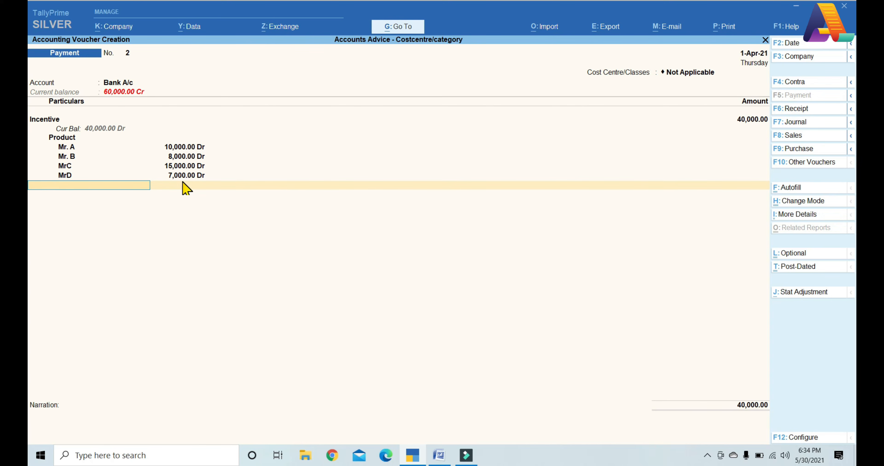
Complete the cheque bank allocation with instrument date 1-Apr-21, save the payment voucher and return to Gateway of Tally
key("Return")
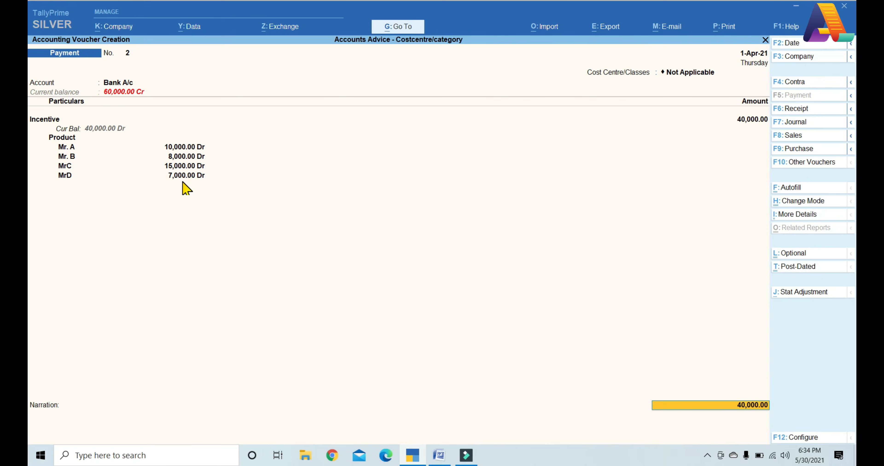
key("Return")
key("Return")
key("Return")
key("Return")
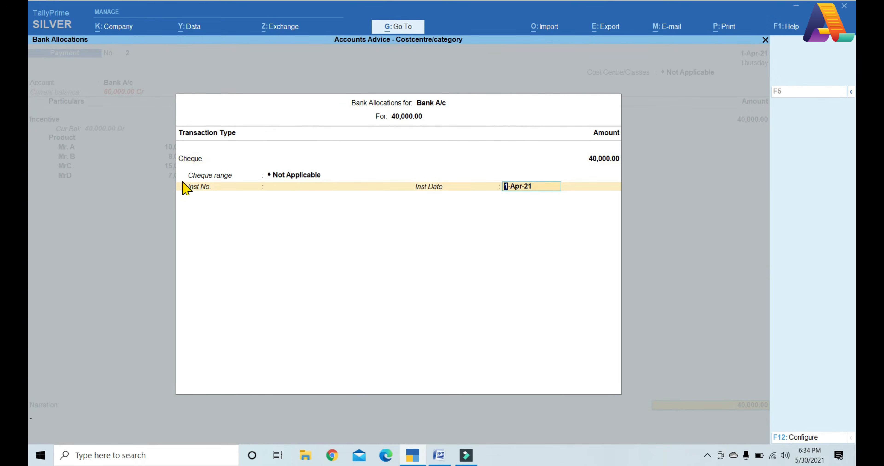
key("Return")
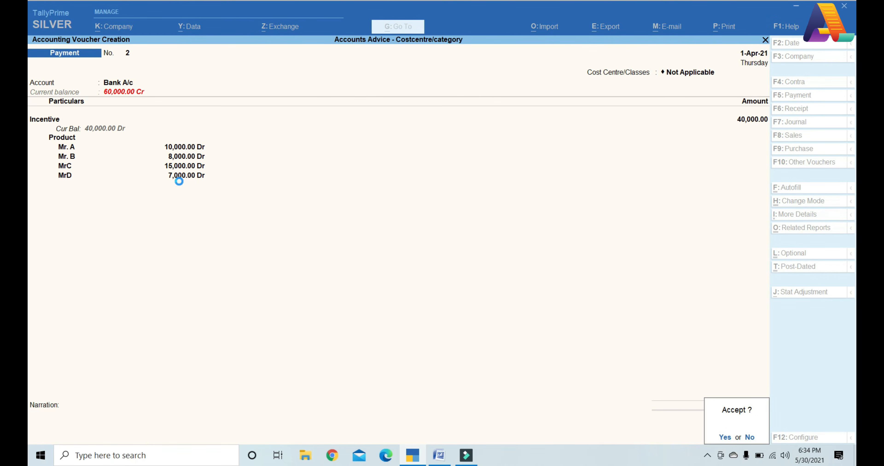
key("Return")
key("Escape")
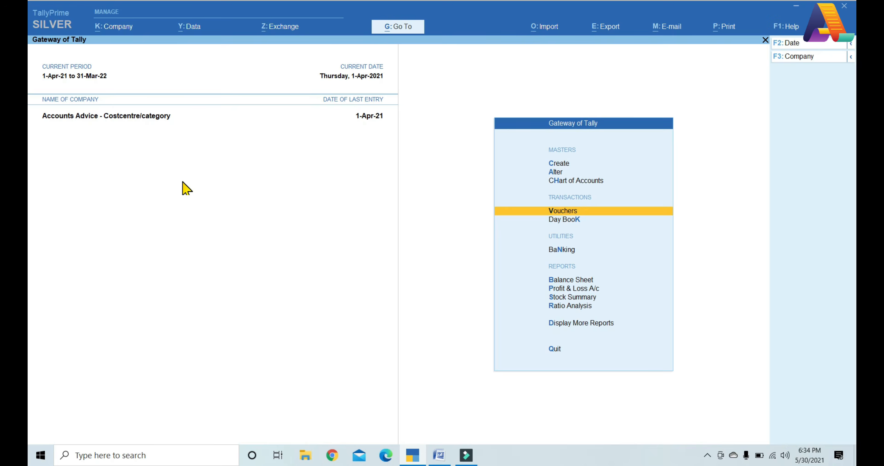
View the Category Summary report for cost centres from the Statements of Accounts
left_click(559, 325)
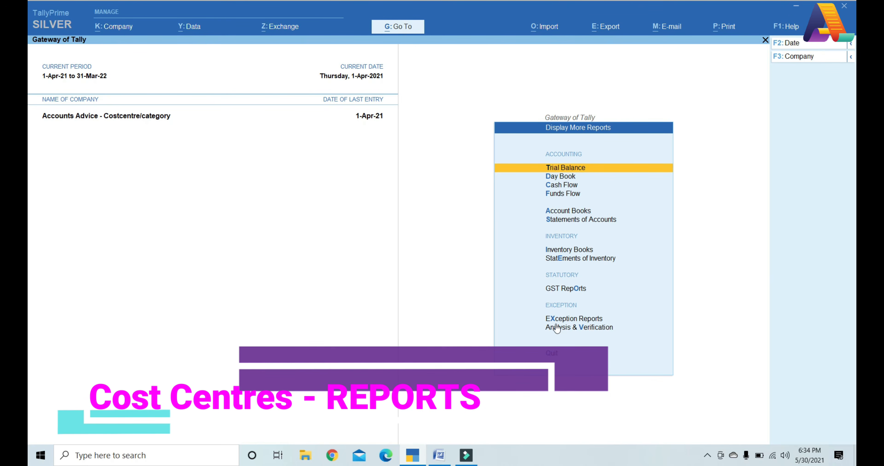
key("Down")
key("Down")
key("Down")
key("Down")
key("Return")
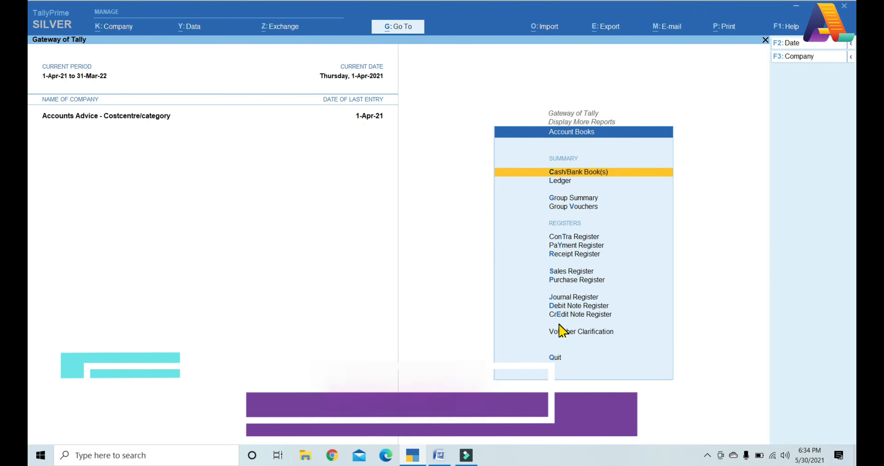
key("Escape")
key("Down")
key("Return")
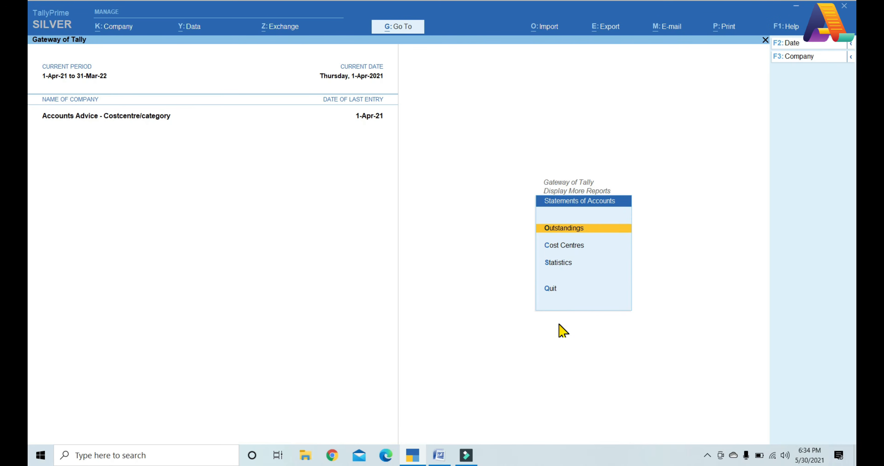
key("Down")
key("Return")
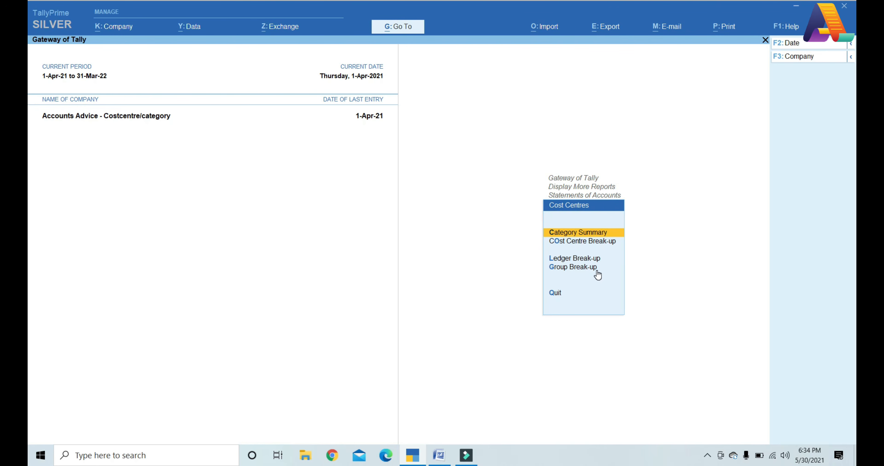
key("Return")
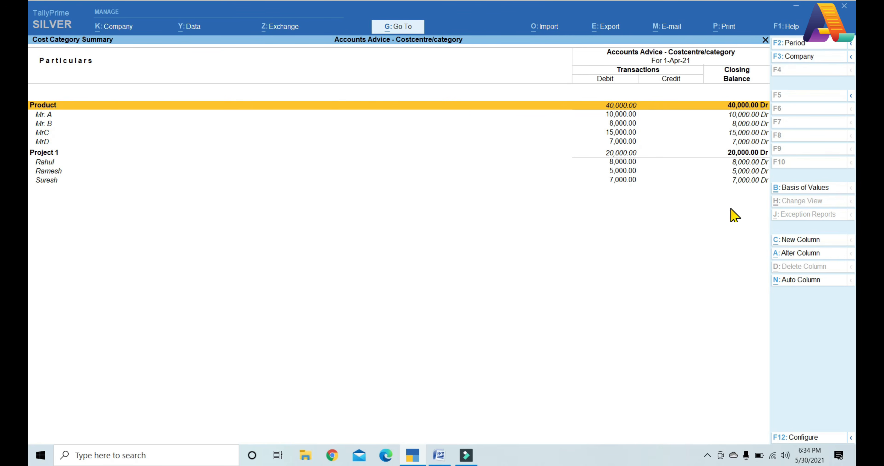
View the Cost Centre Break-up reports for Mr. A and Mr. B
key("Escape")
key("Down")
key("Return")
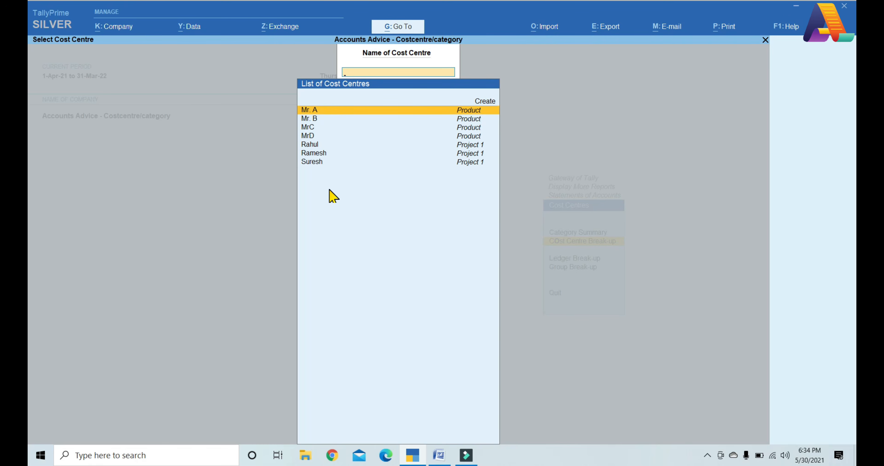
key("Return")
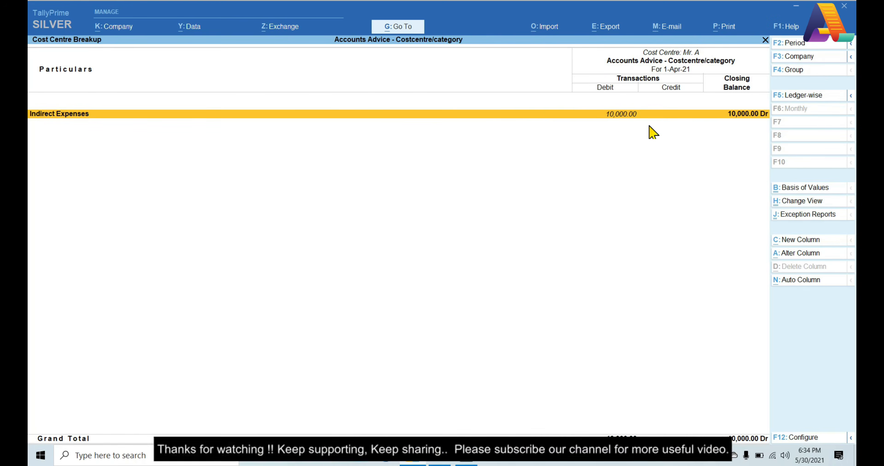
key("Escape")
key("Down")
key("Return")
key("Escape")
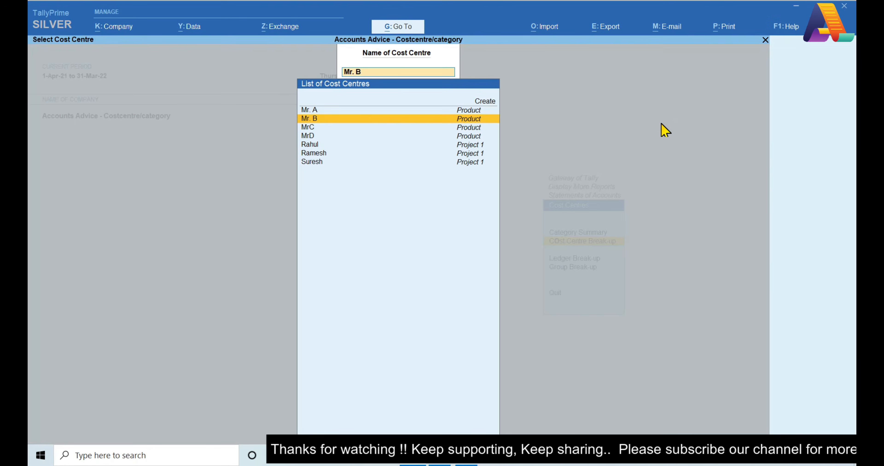
View the Cost Centre Break-up report for the first cost centre under Project 1
key("Down")
key("Down")
key("Down")
key("Return")
key("Escape")
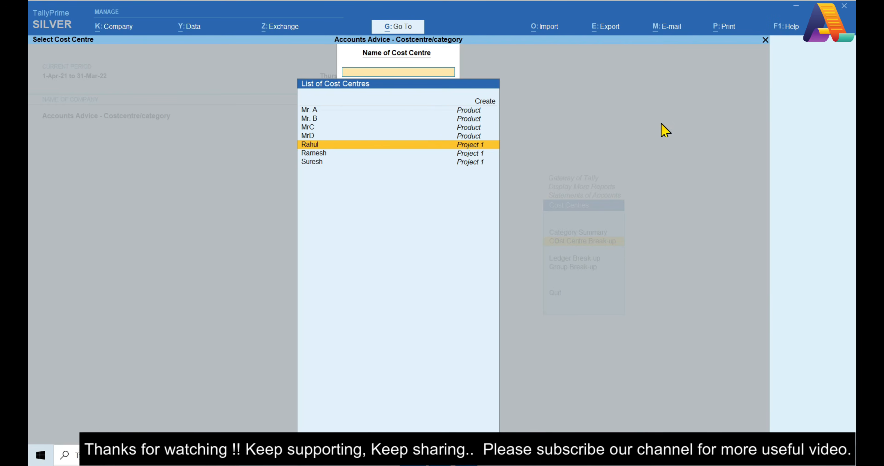
View the Ledger Break-up reports for the Advertisment Expense and Incentive ledgers
key("Escape")
key("Down")
key("Return")
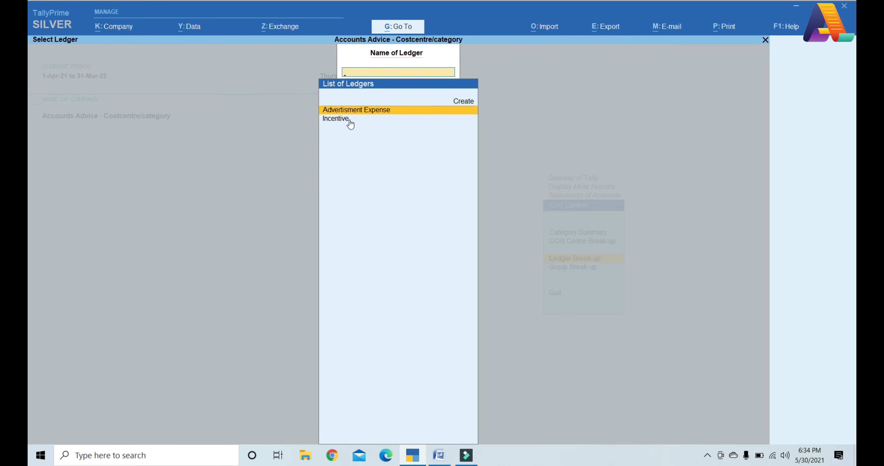
key("Return")
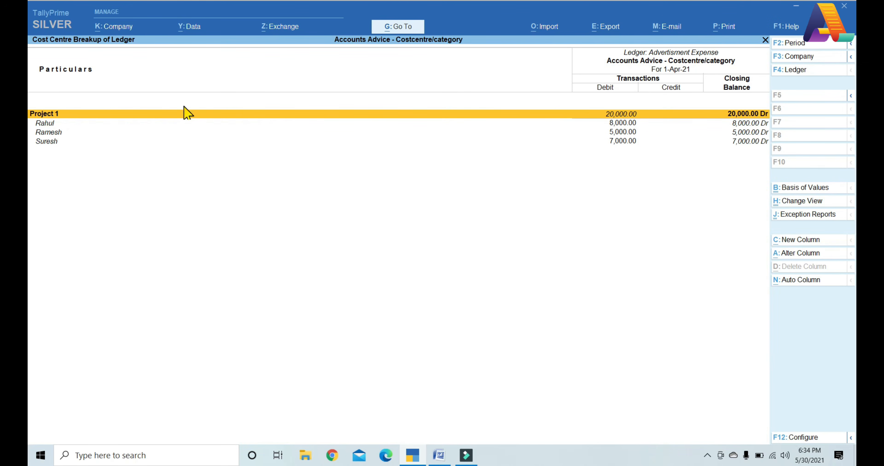
key("Escape")
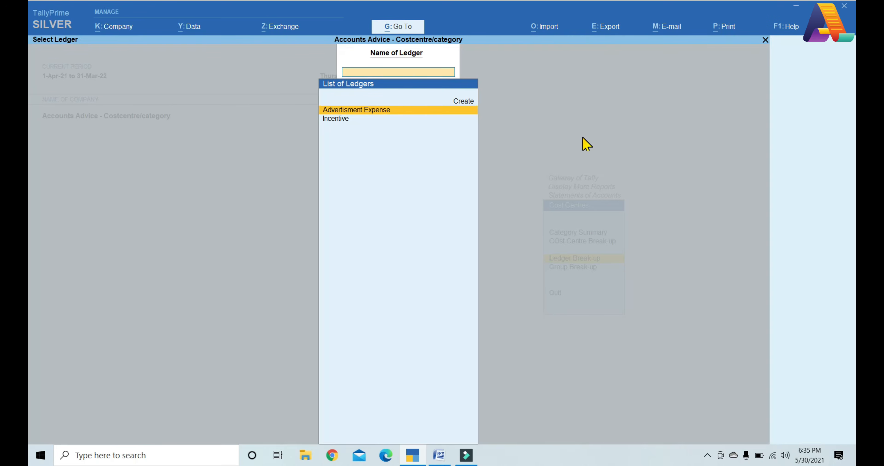
key("Down")
key("Return")
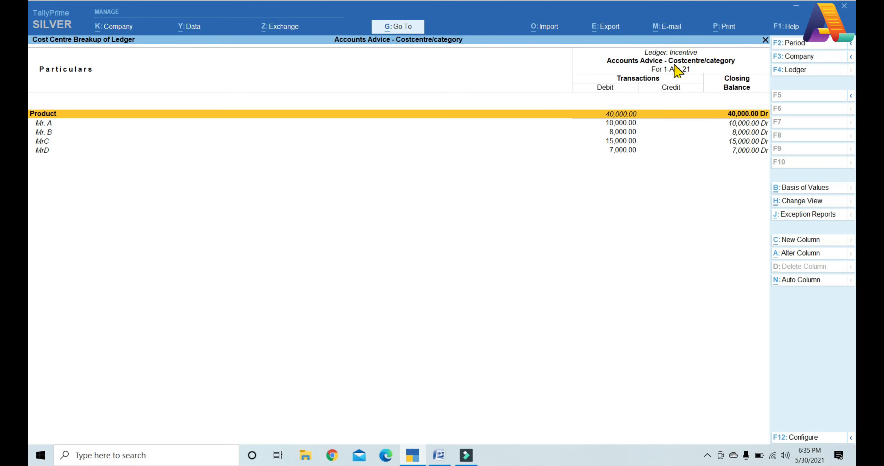
key("Escape")
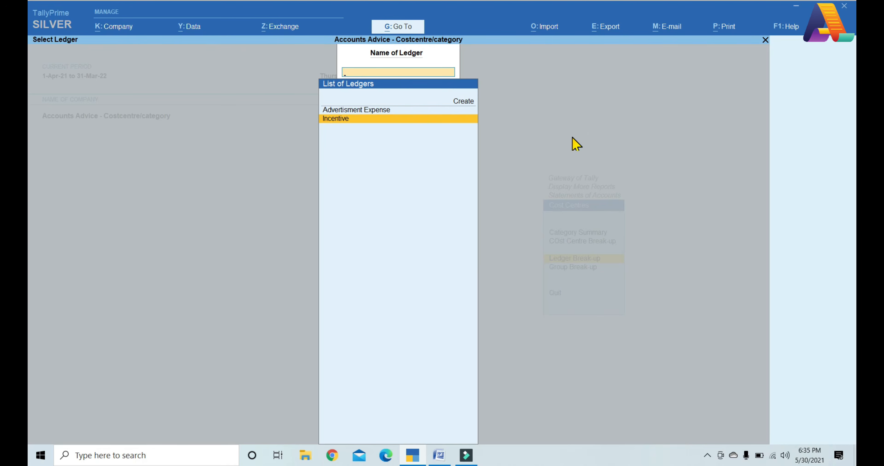
View the Group Break-up report for Indirect Expenses and return to Display More Reports
key("Escape")
key("Down")
key("Return")
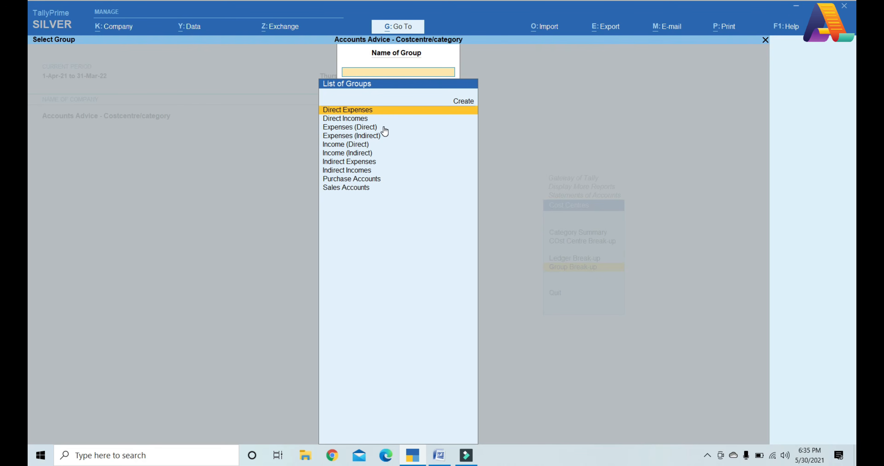
key("Down")
key("Down")
key("Down")
key("Down")
key("Down")
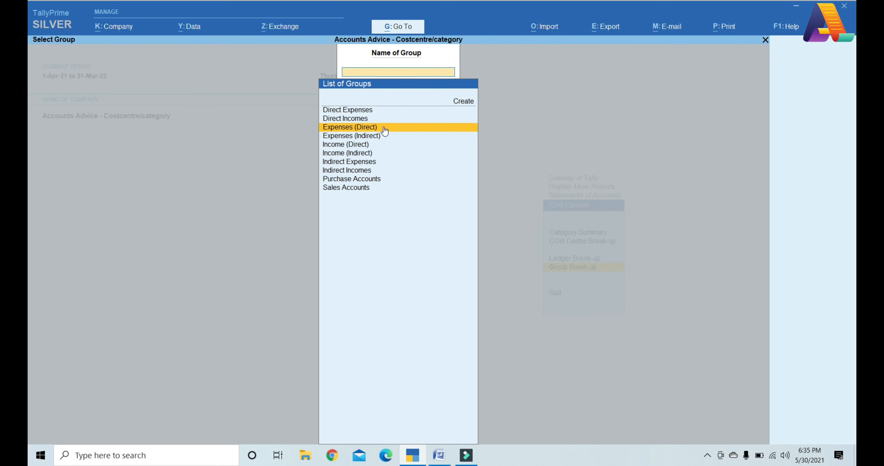
key("Down")
key("Return")
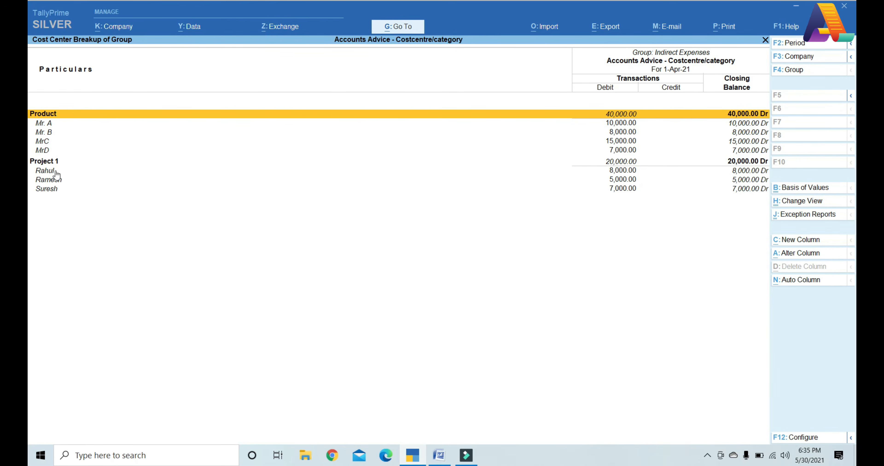
key("F4")
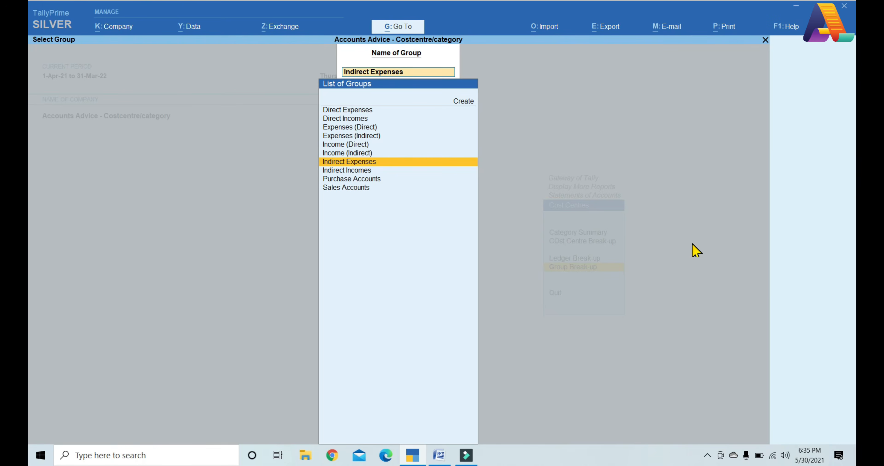
key("Escape")
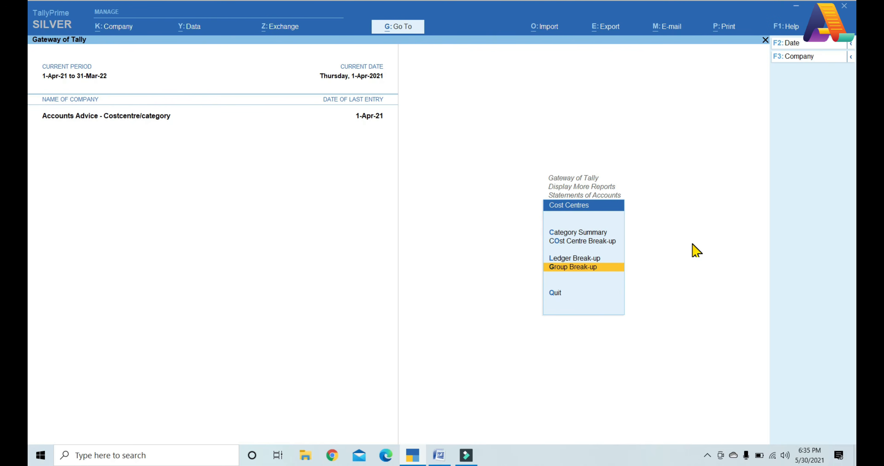
key("Escape")
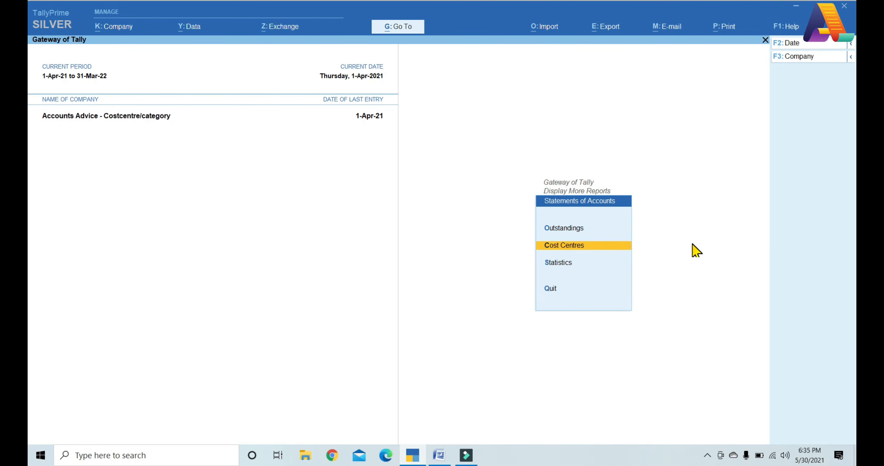
key("Escape")
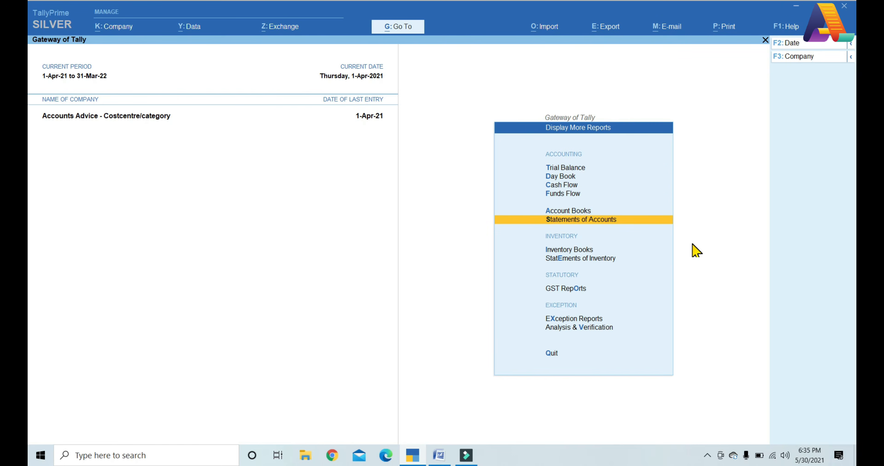